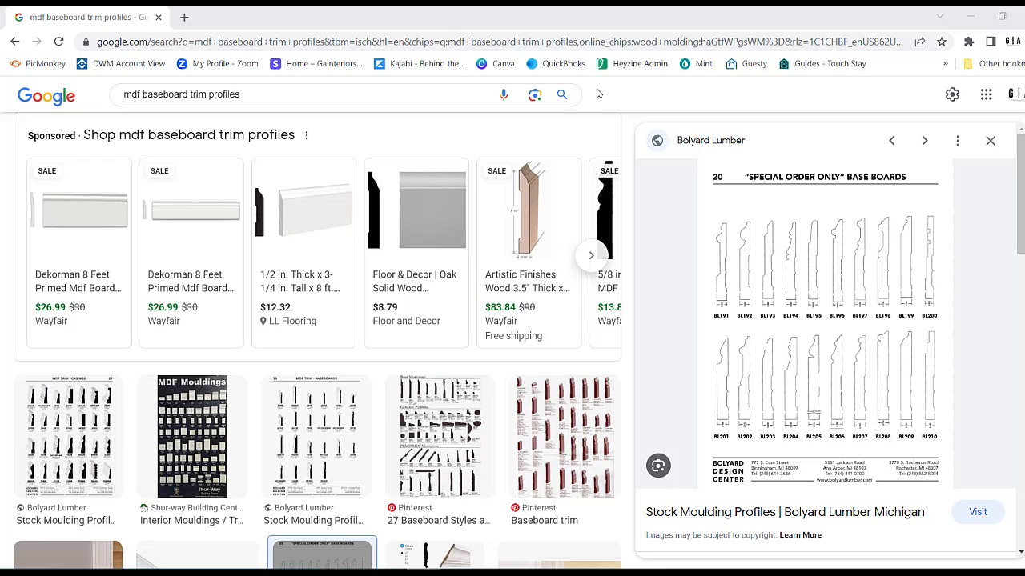
# - Switch from the browser's moulding search results to a new untitled SketchUp model
pyautogui.moveTo(394, 232)
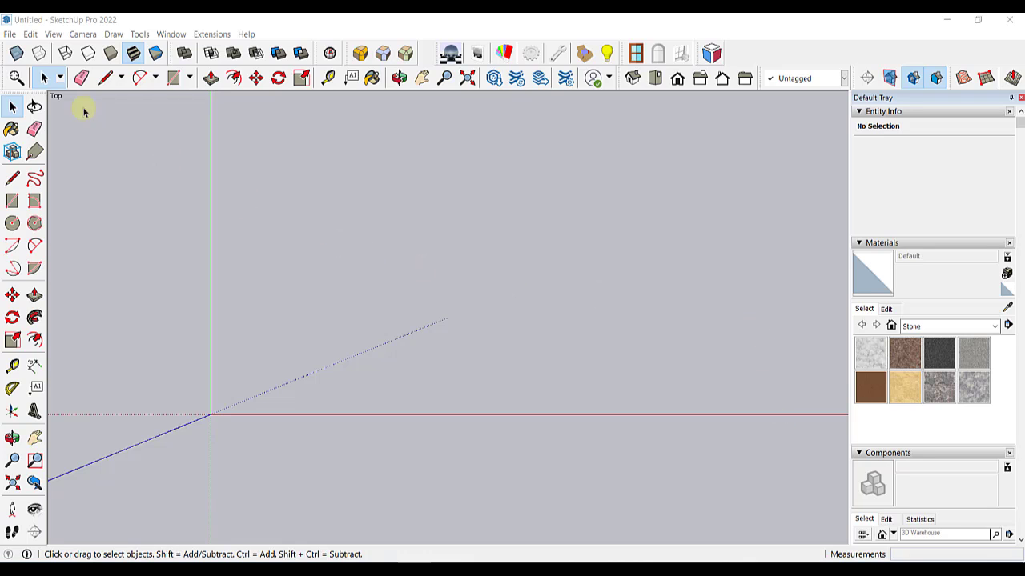
# - Import the 'baseboard profile' image into the model as an Image
pyautogui.click(10, 35)
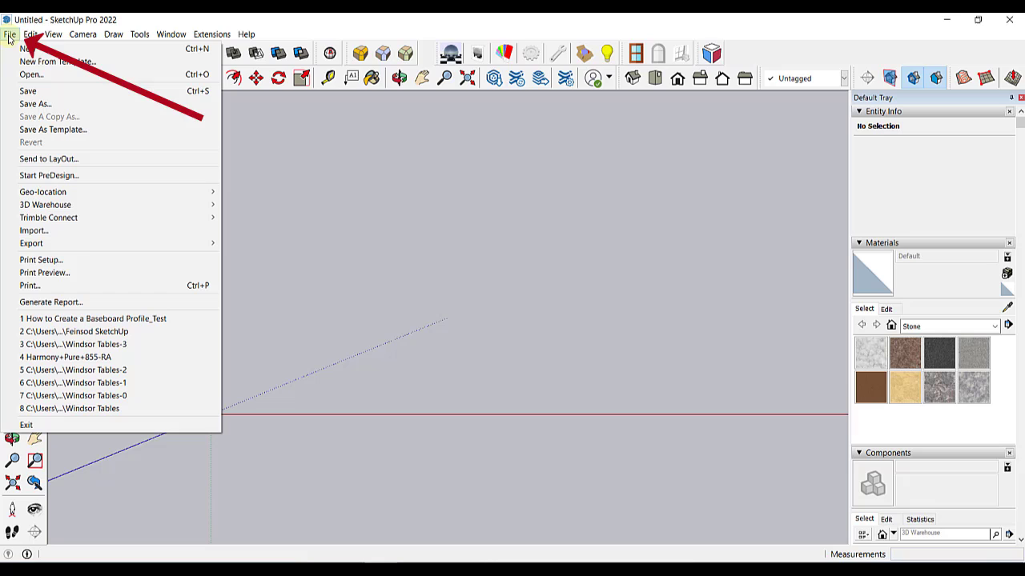
pyautogui.click(49, 231)
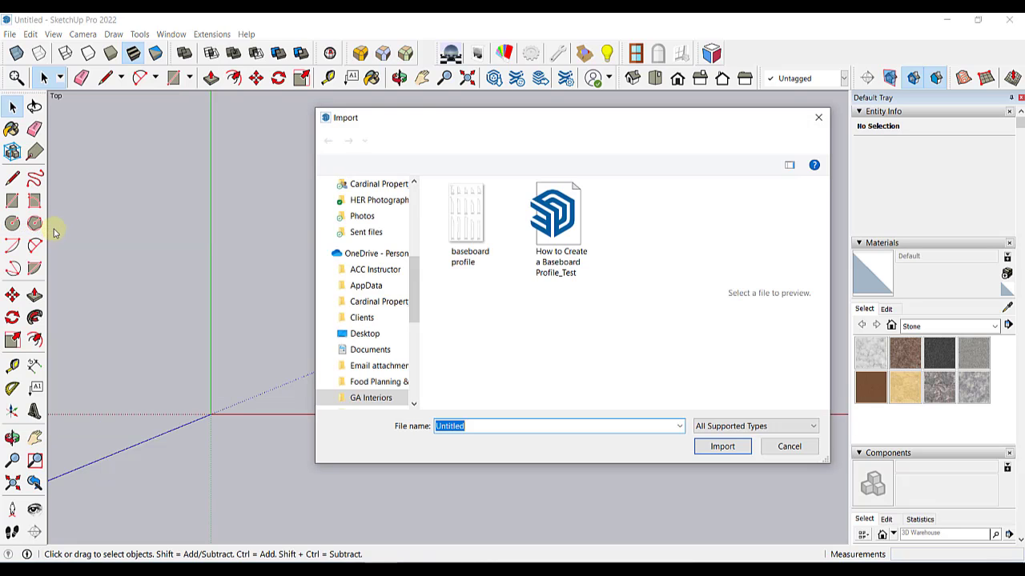
pyautogui.click(457, 214)
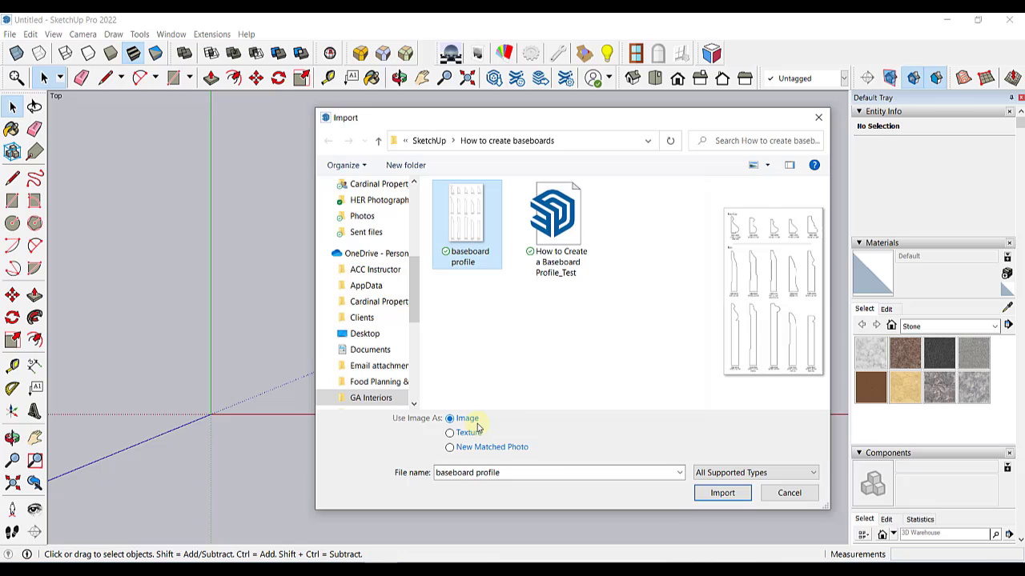
pyautogui.click(723, 493)
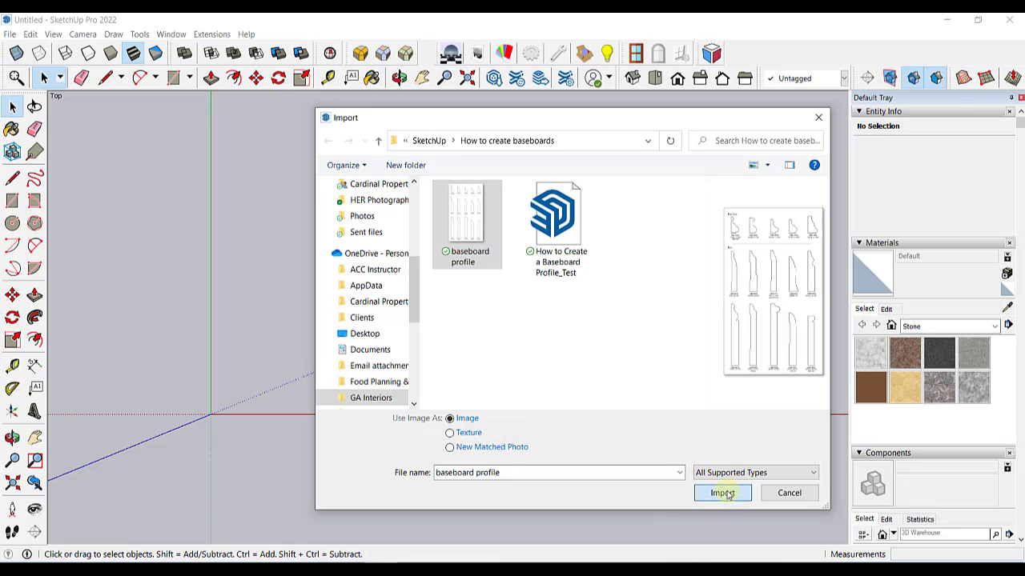
# - Place the baseboard profile image with its corner at the axes origin
pyautogui.click(210, 414)
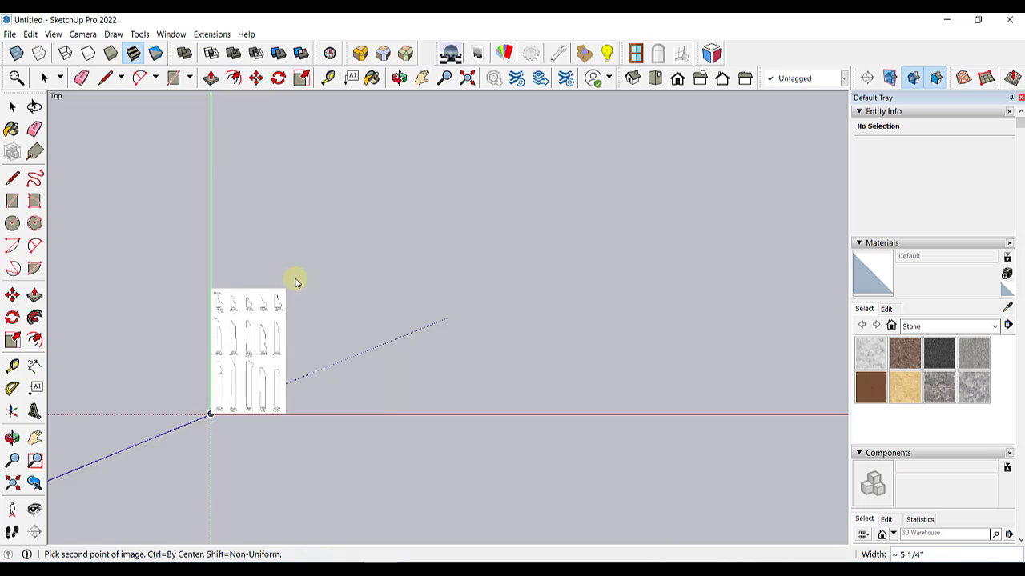
pyautogui.click(407, 161)
pyautogui.scroll(-2, 407, 160)
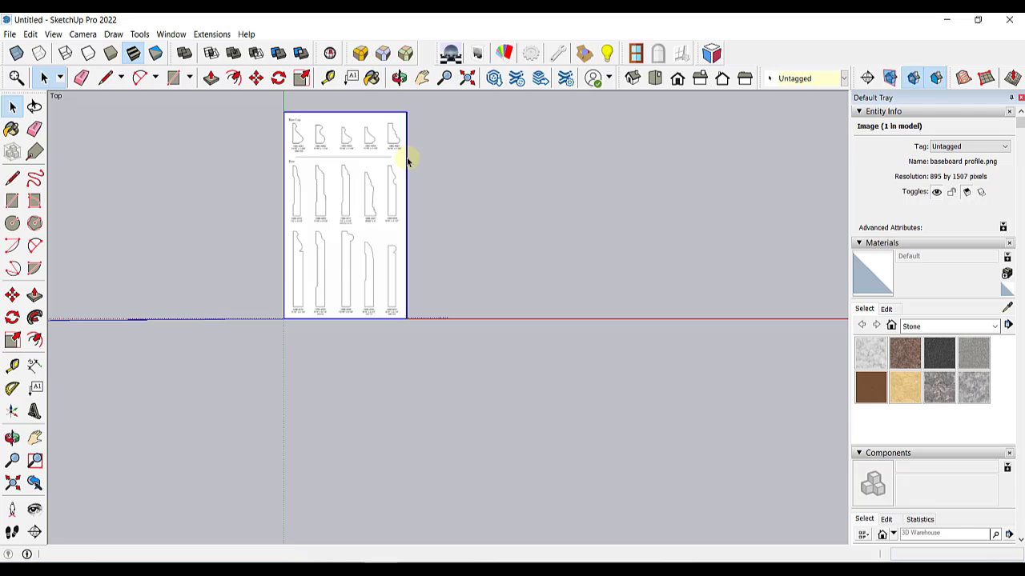
pyautogui.scroll(5, 281, 275)
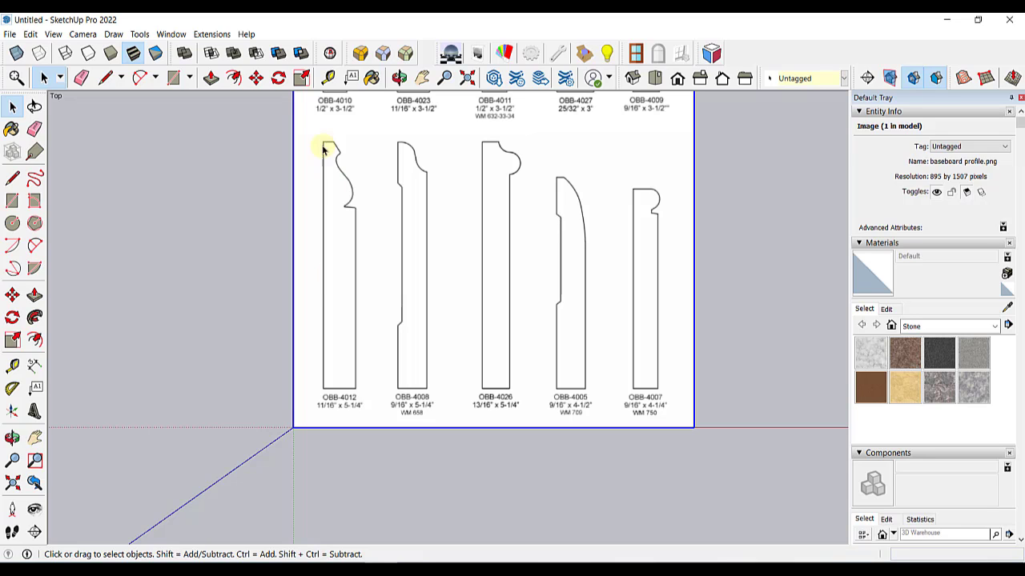
# - Tape-measure the OBB-4012 profile's height and resize the whole model so it measures 5"
pyautogui.click(328, 78)
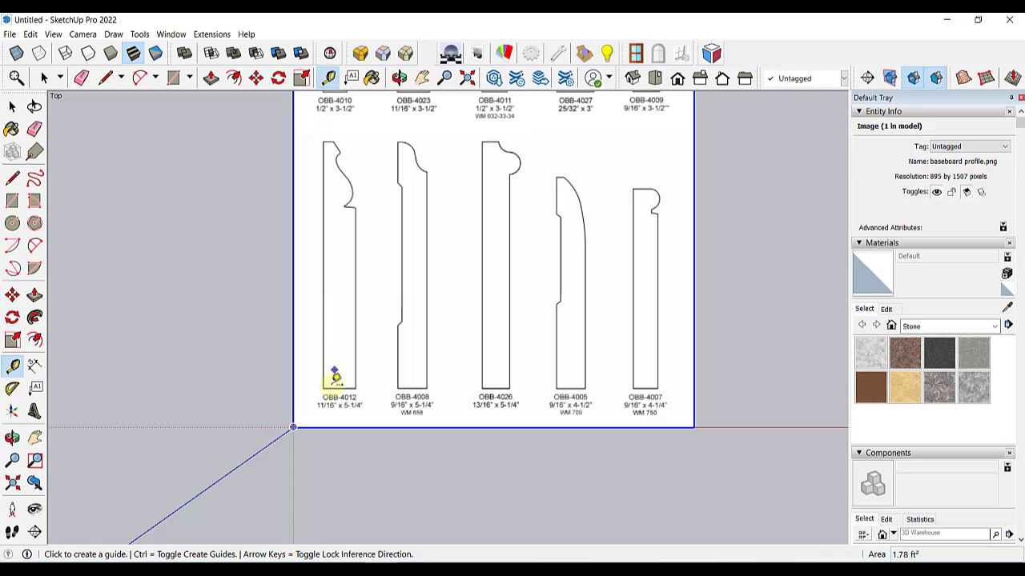
pyautogui.scroll(3, 328, 376)
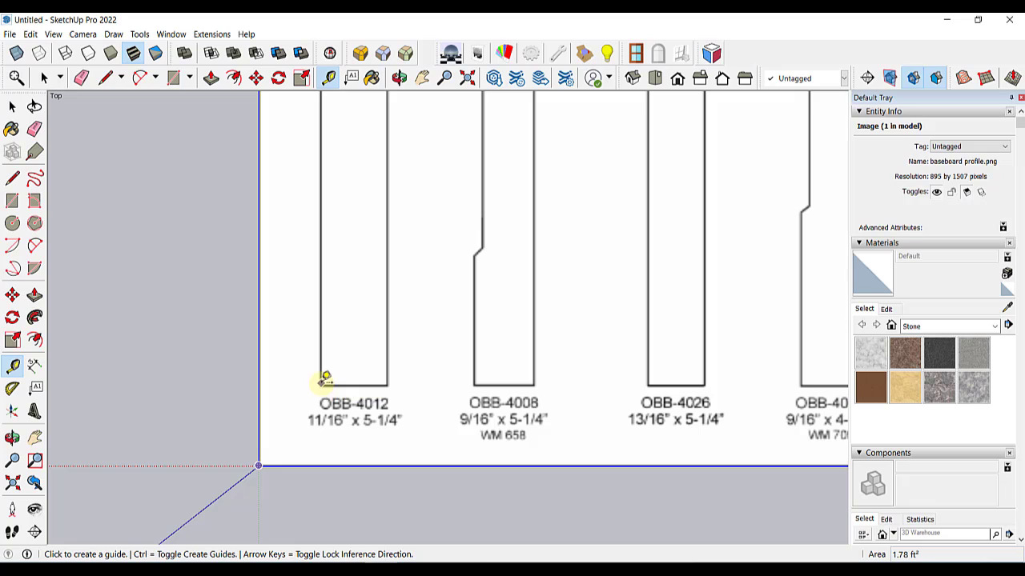
pyautogui.click(324, 379)
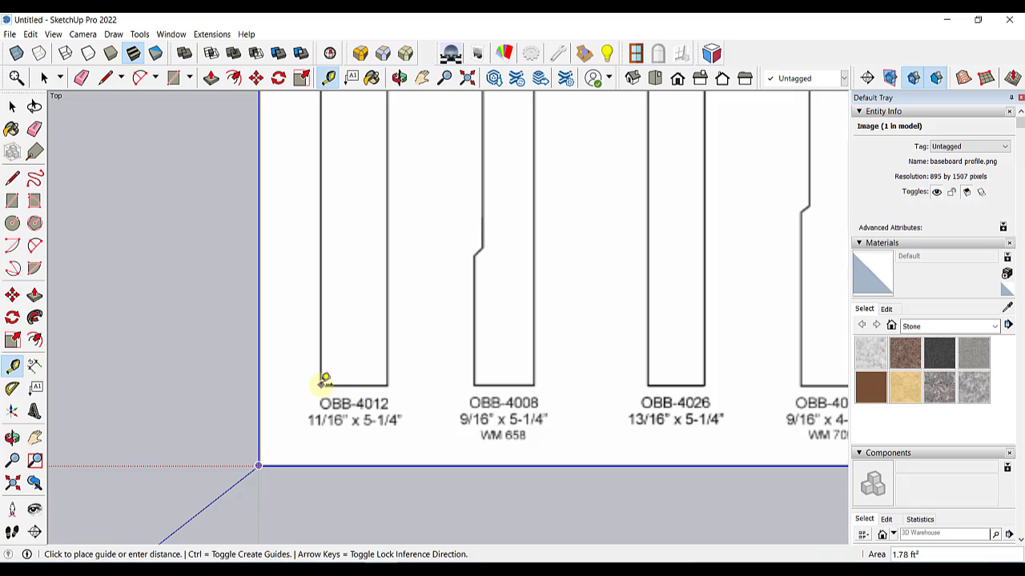
pyautogui.scroll(-3, 322, 379)
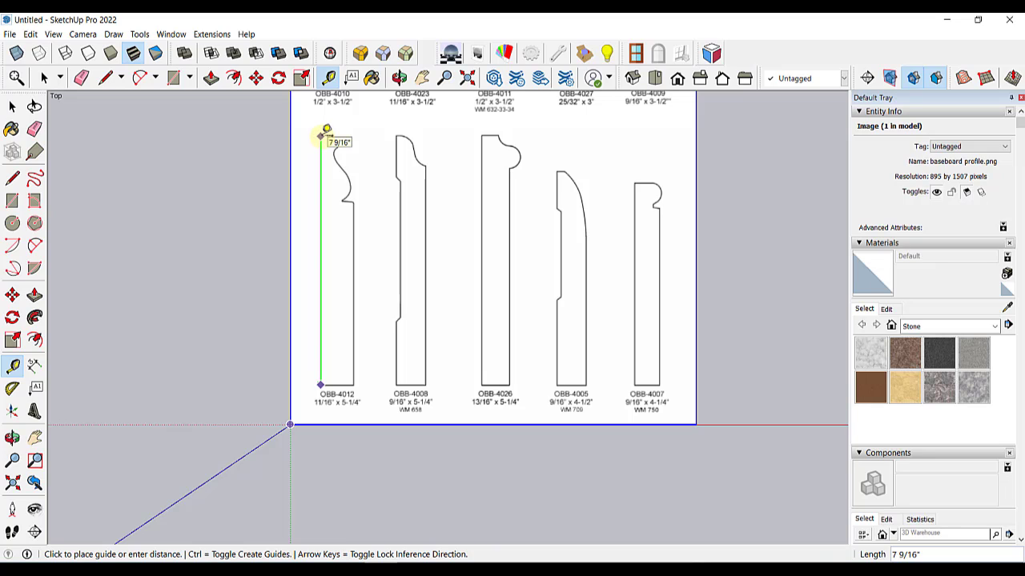
pyautogui.click(326, 130)
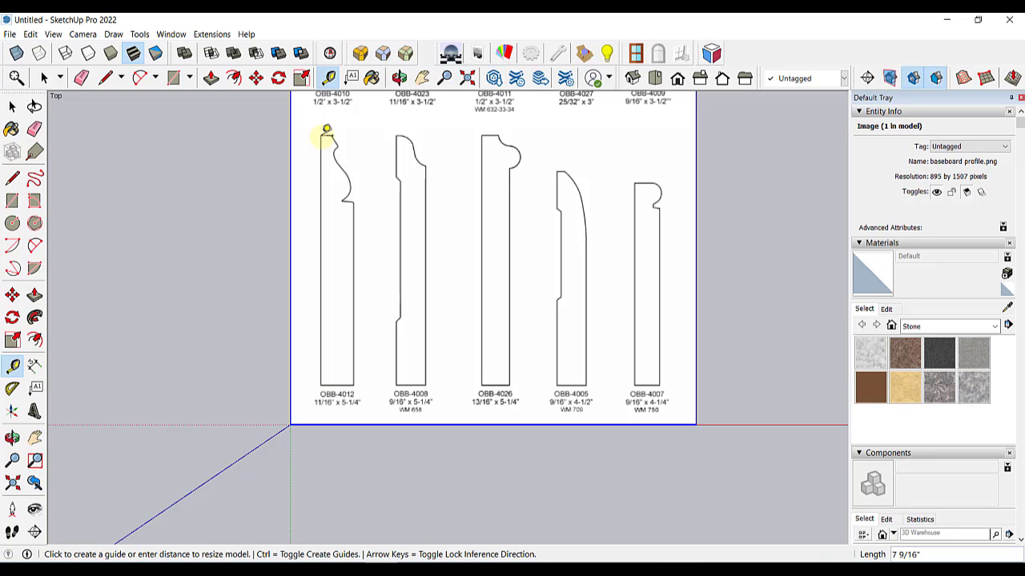
pyautogui.write('5')
pyautogui.press('Return')
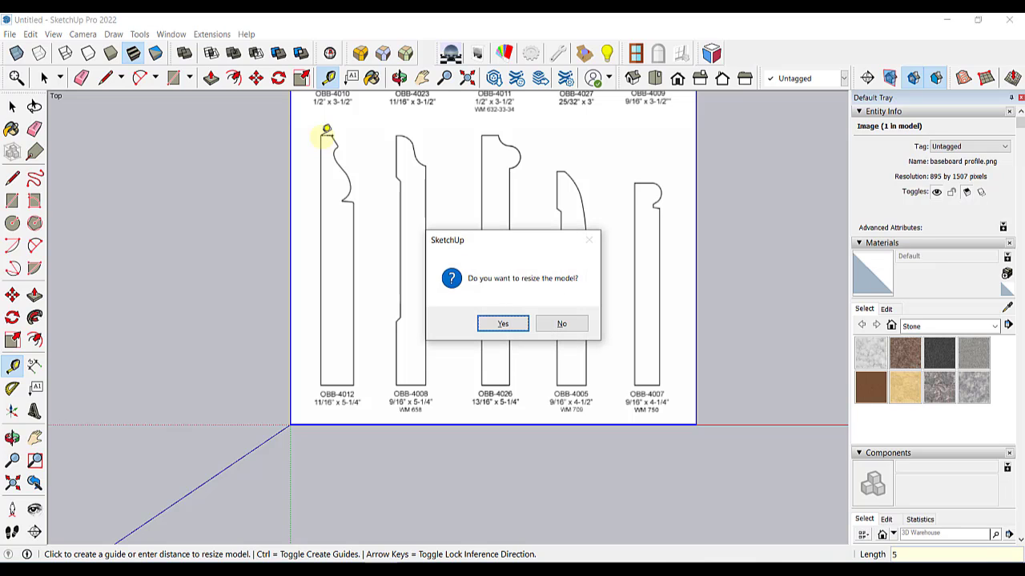
pyautogui.click(520, 325)
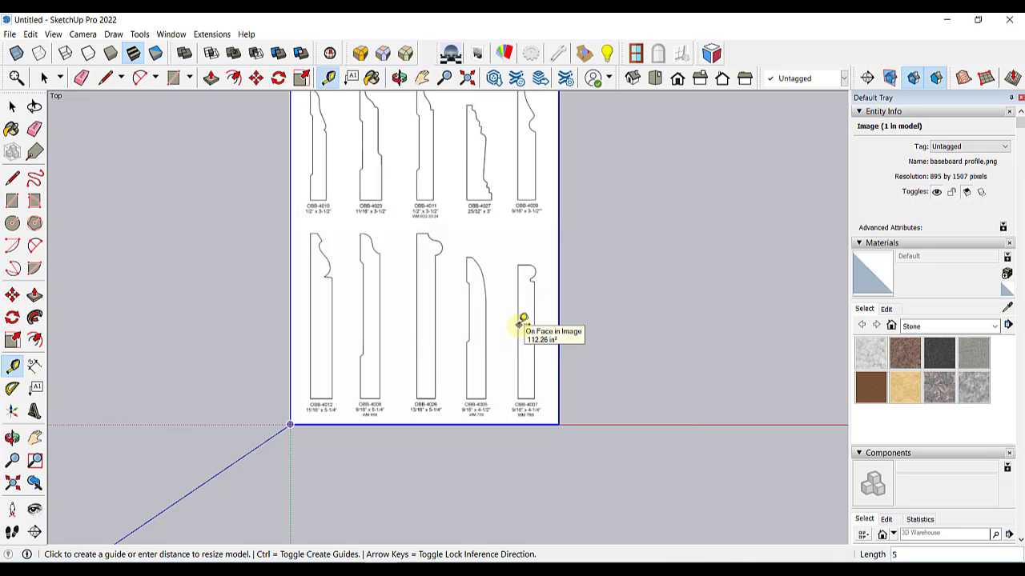
pyautogui.press('space')
pyautogui.scroll(3, 286, 357)
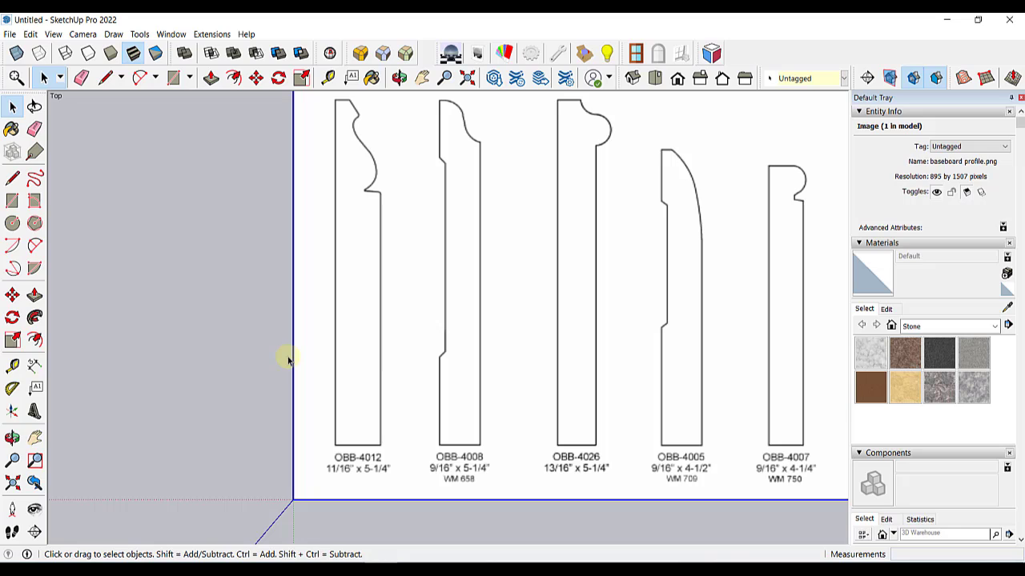
# - Trace OBB-4012's left edge, short flat top and slanted edge with lines
pyautogui.click(107, 77)
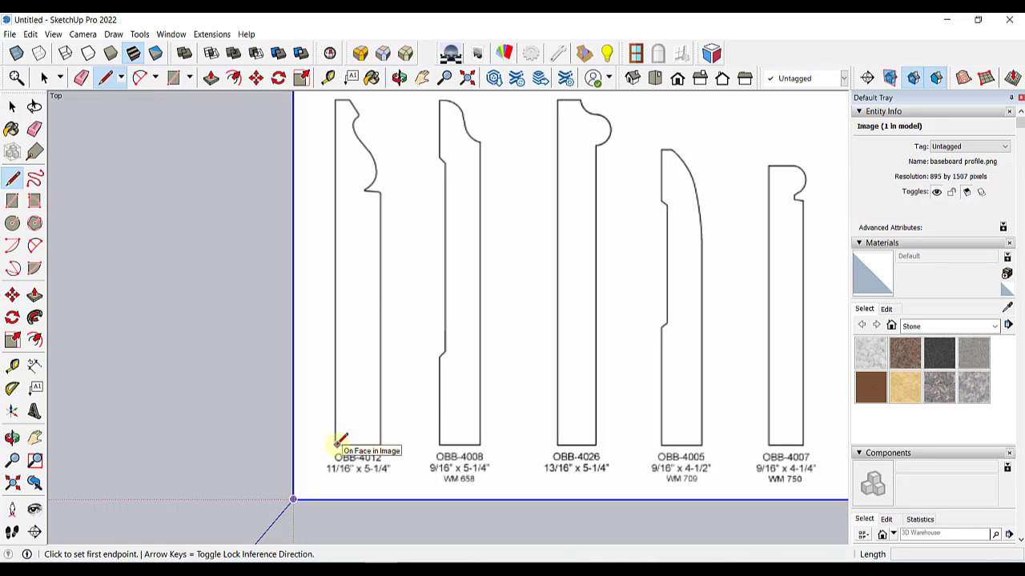
pyautogui.scroll(5, 339, 440)
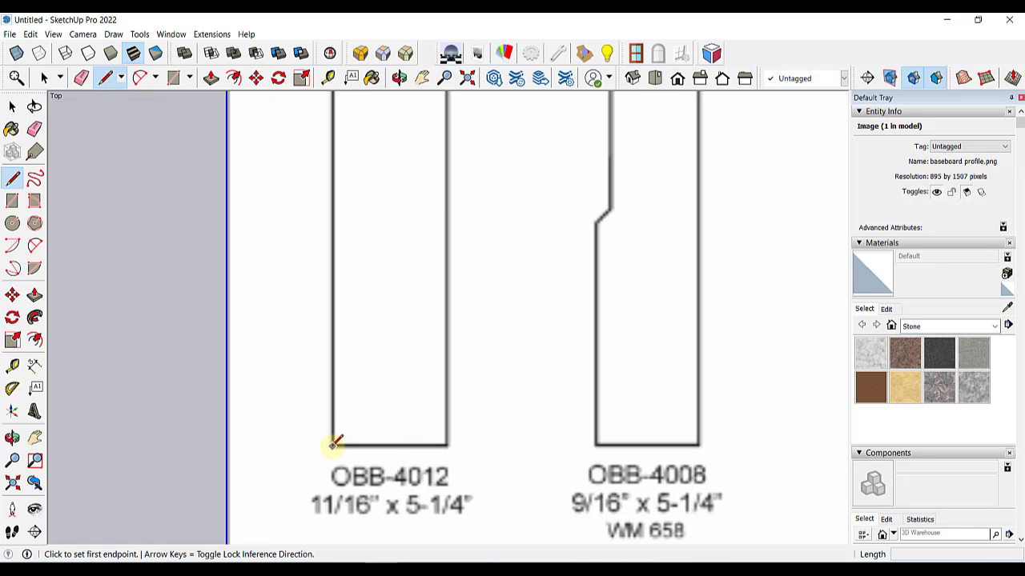
pyautogui.click(333, 443)
pyautogui.scroll(-2, 333, 412)
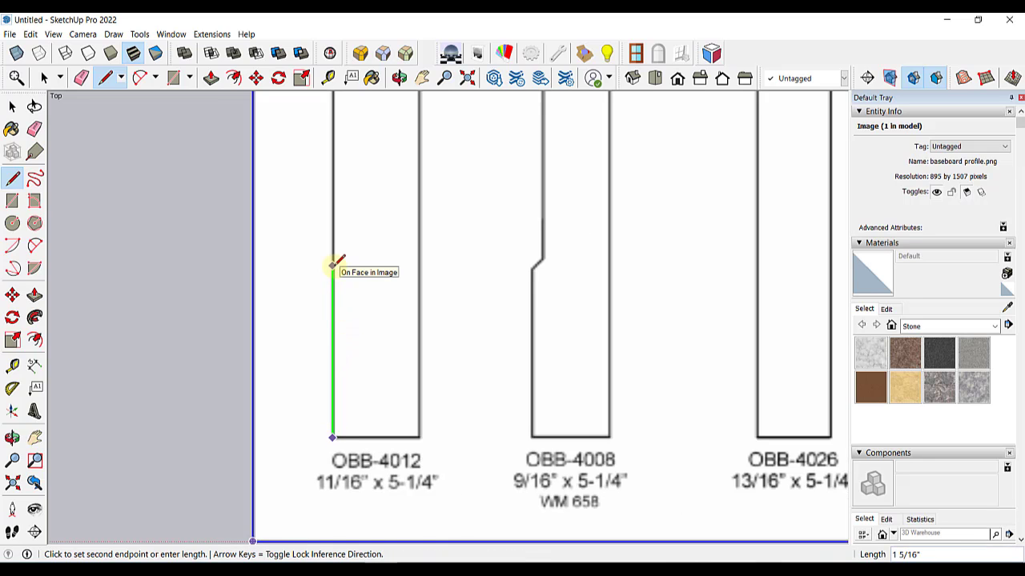
pyautogui.moveTo(333, 264); pyautogui.dragTo(318, 554, button='middle')
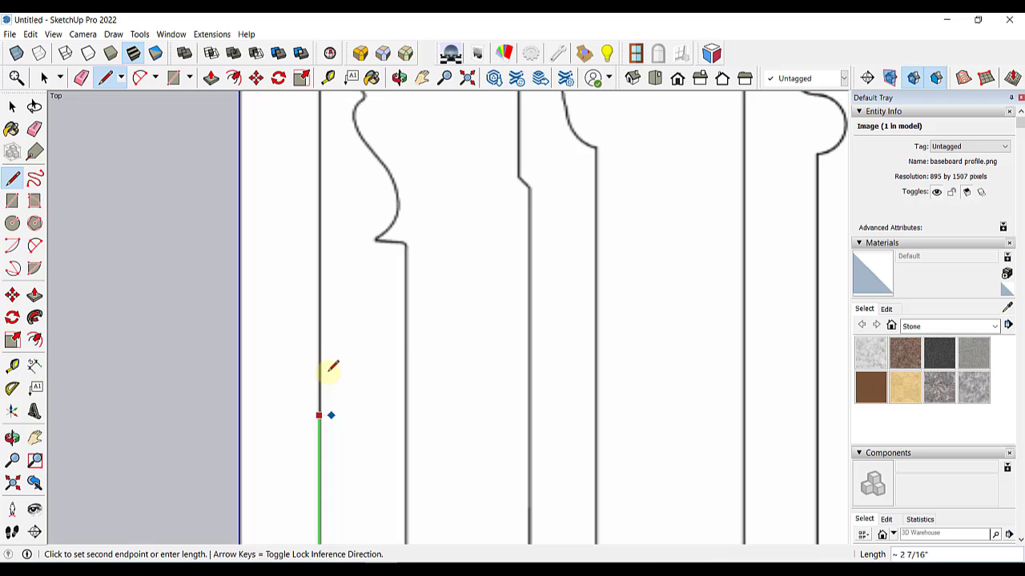
pyautogui.keyDown('shift'); pyautogui.moveTo(327, 315); pyautogui.dragTo(332, 438, button='middle'); pyautogui.keyUp('shift')
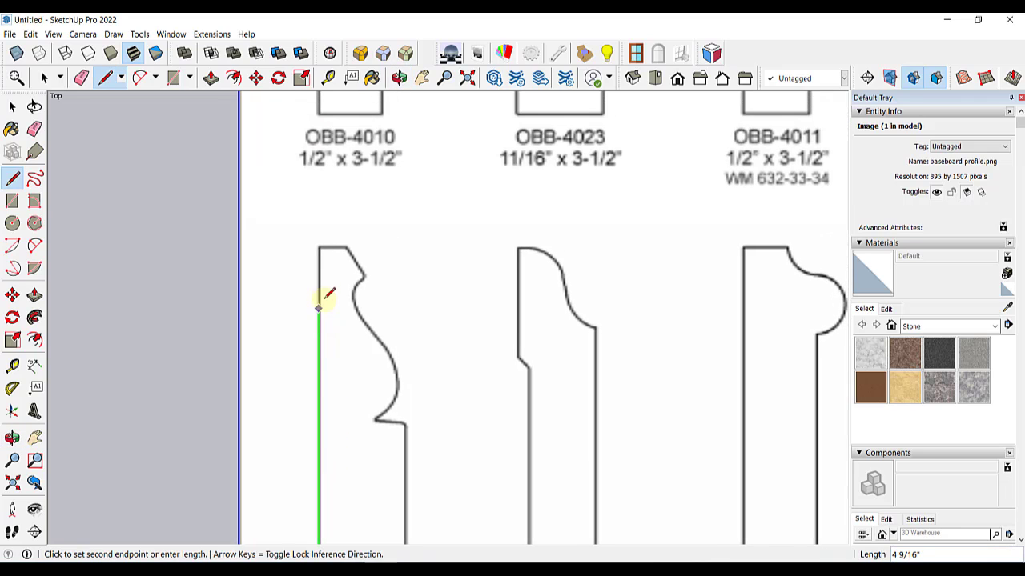
pyautogui.click(319, 250)
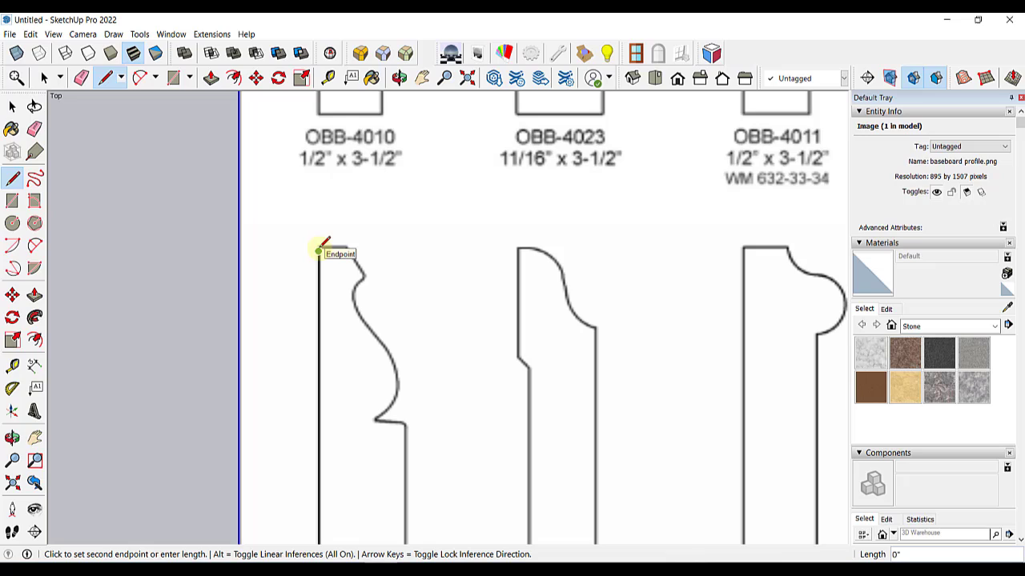
pyautogui.scroll(3, 323, 243)
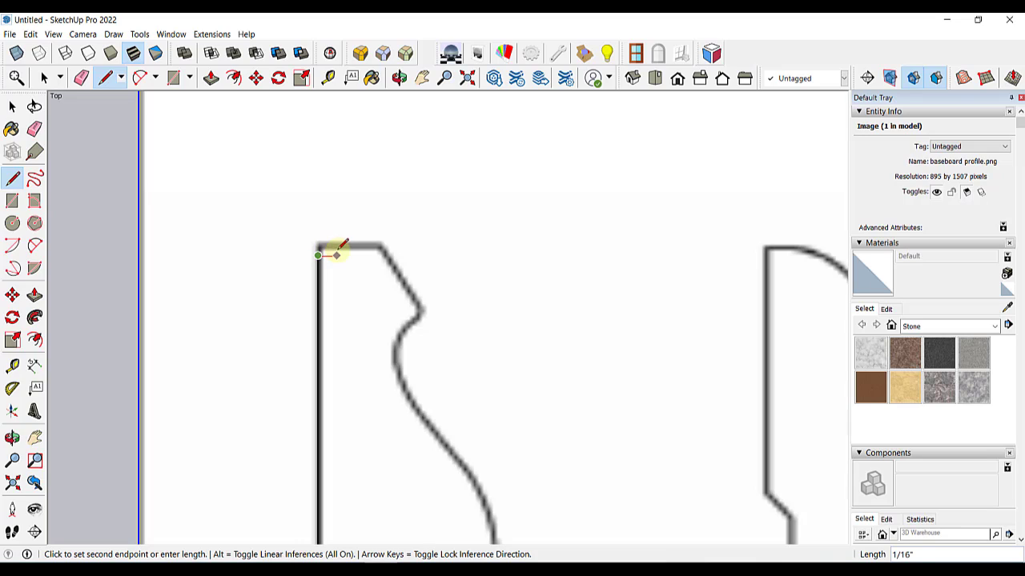
pyautogui.click(392, 254)
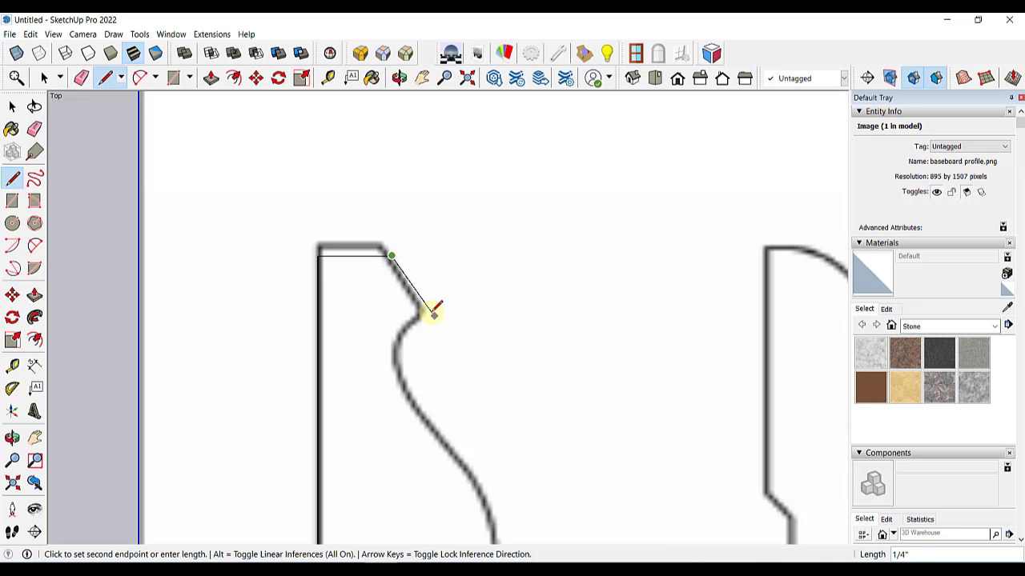
pyautogui.click(432, 312)
pyautogui.scroll(-2, 432, 312)
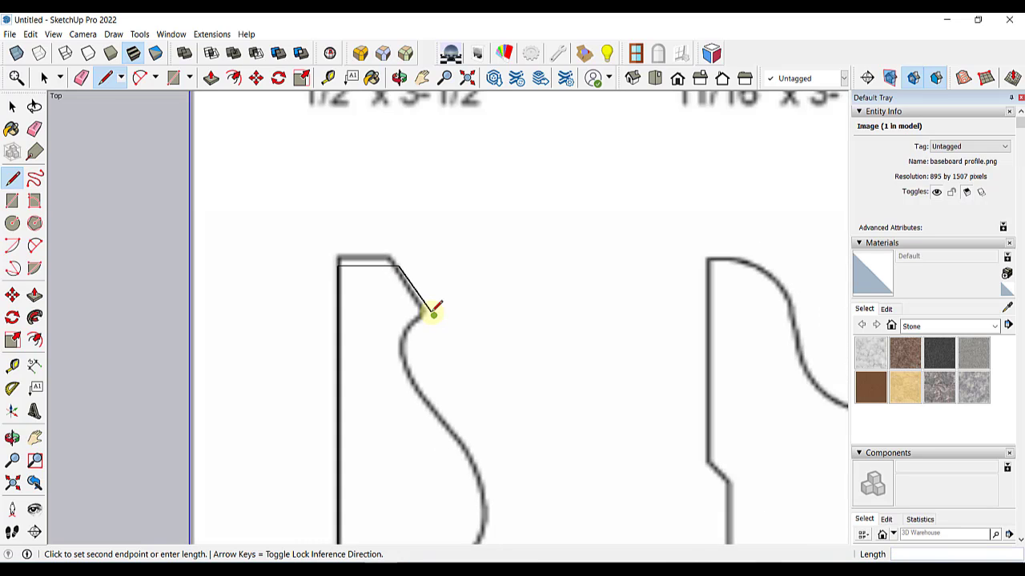
pyautogui.scroll(3, 433, 312)
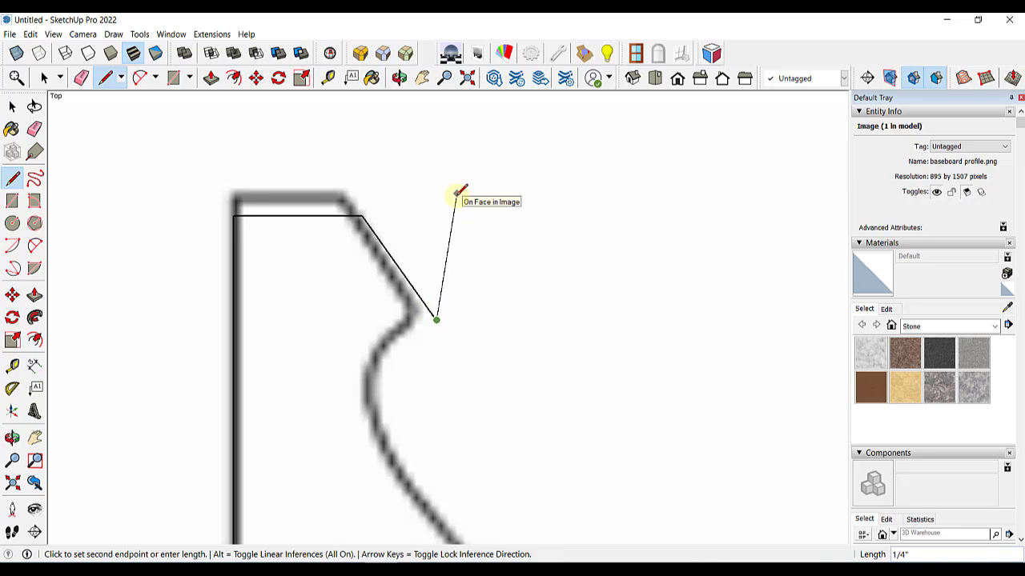
# - Trace the profile's two curved sections with 2-Point Arcs down to its lower corner
pyautogui.press('a')
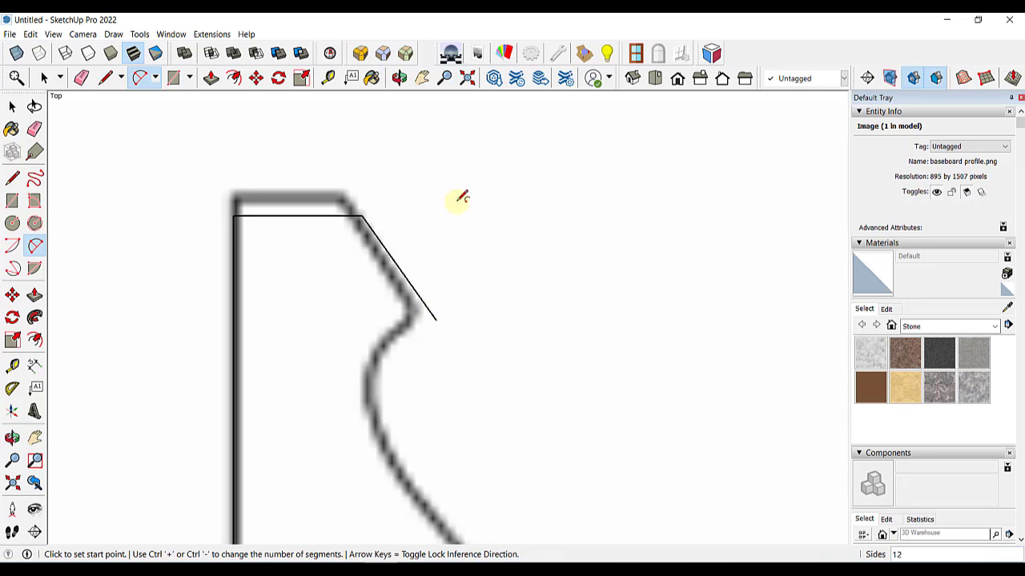
pyautogui.click(436, 320)
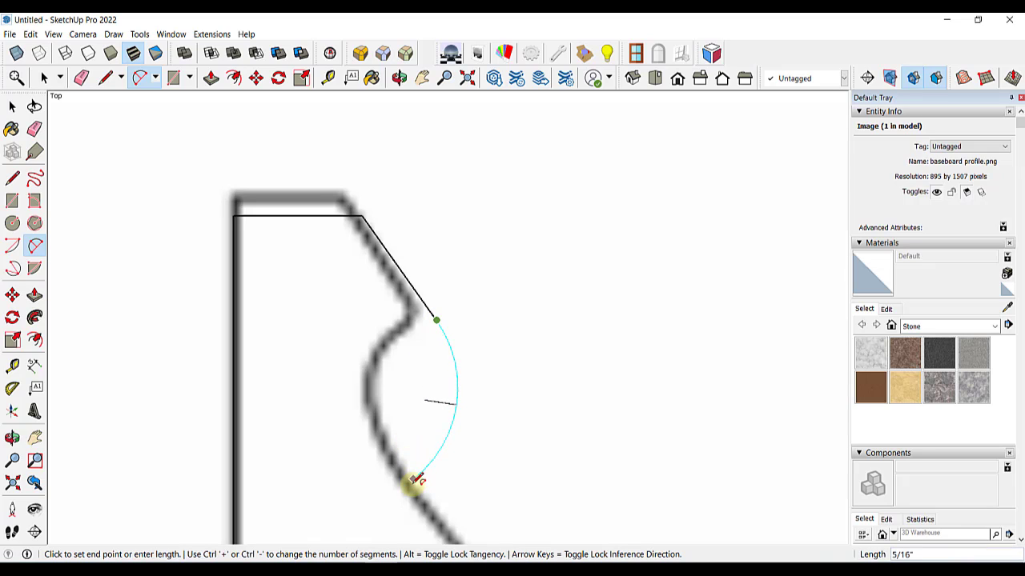
pyautogui.click(413, 479)
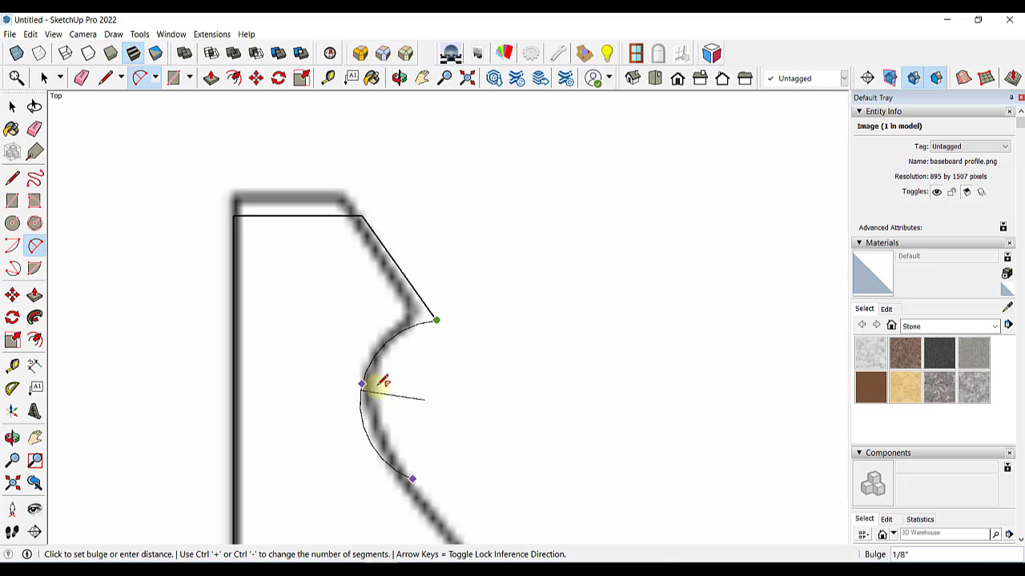
pyautogui.scroll(3, 384, 383)
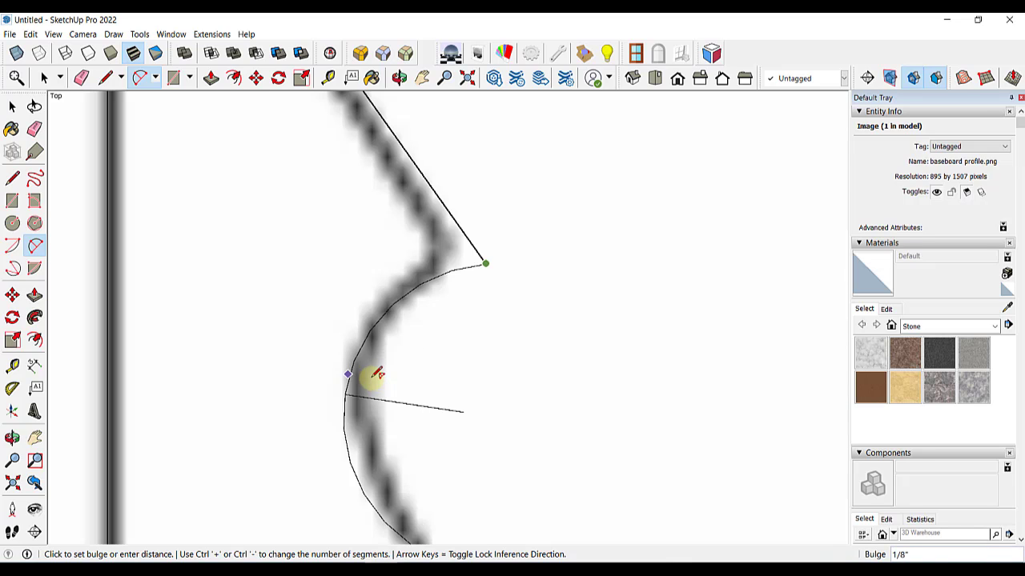
pyautogui.click(377, 373)
pyautogui.scroll(-3, 374, 376)
pyautogui.scroll(-2, 374, 376)
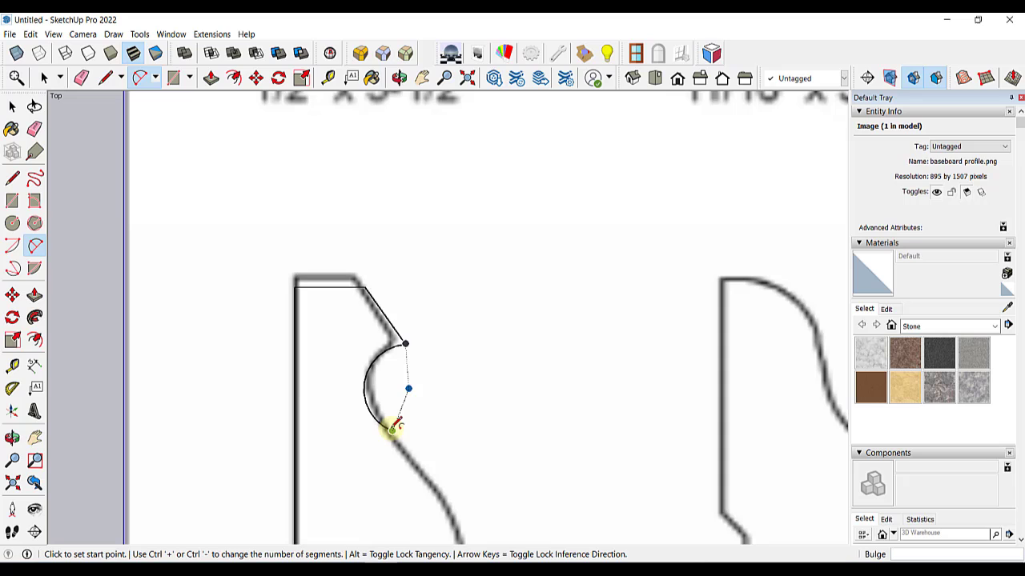
pyautogui.click(392, 428)
pyautogui.keyDown('shift'); pyautogui.moveTo(421, 457); pyautogui.dragTo(427, 282, button='middle'); pyautogui.keyUp('shift')
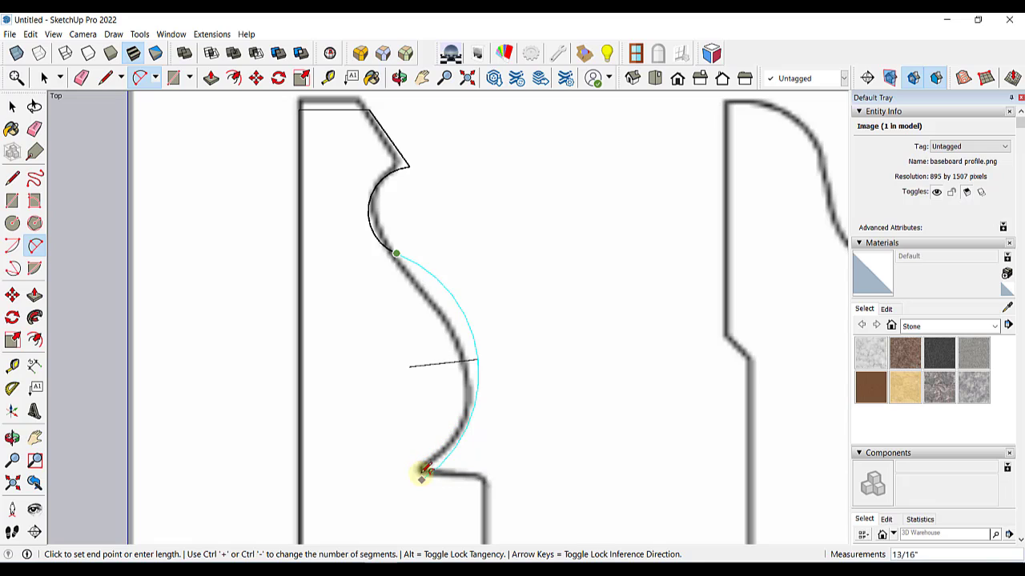
pyautogui.click(421, 478)
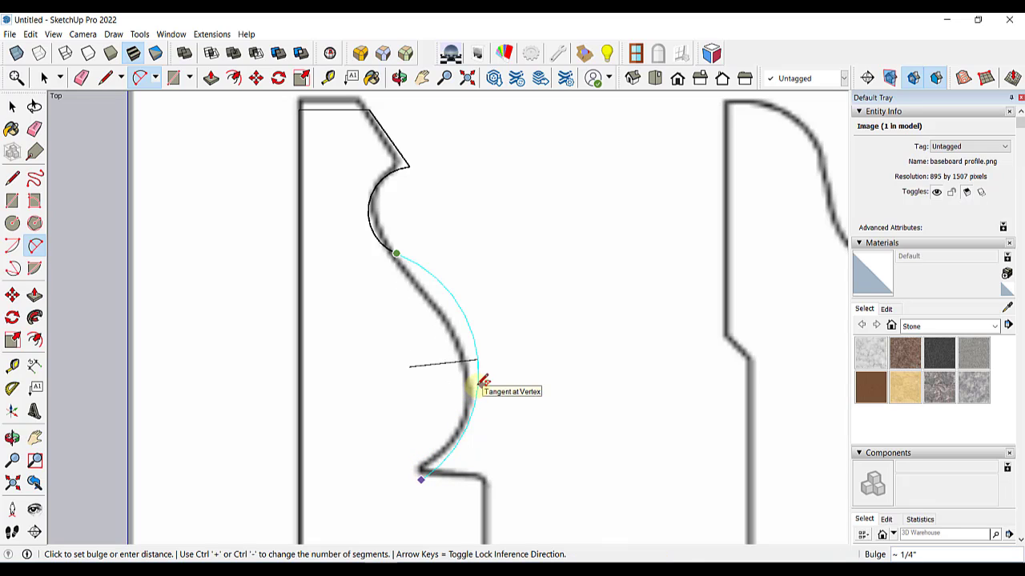
pyautogui.click(477, 383)
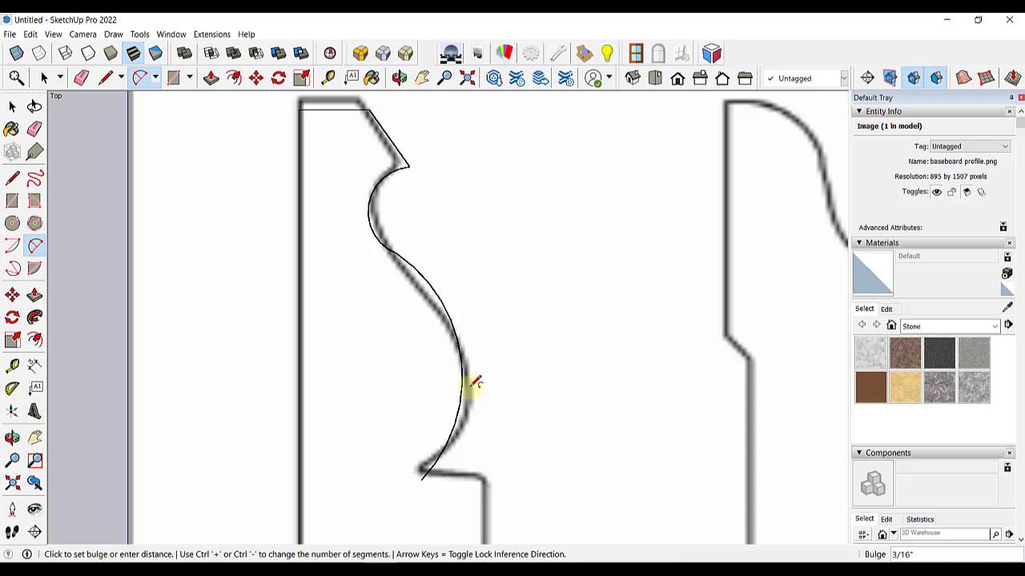
# - Draw the notch line, the long vertical edge and the bottom edge with lines
pyautogui.press('l')
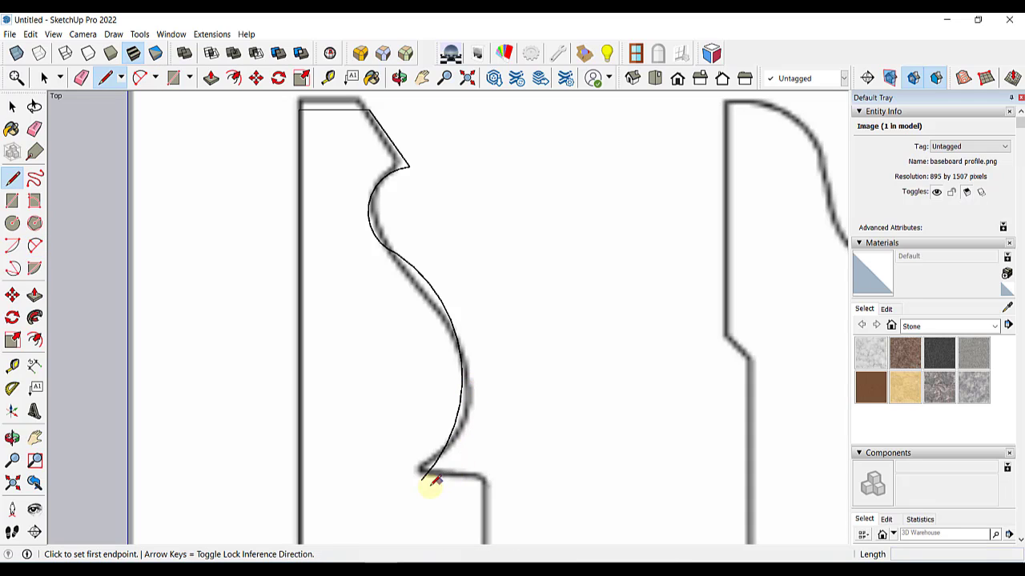
pyautogui.click(421, 479)
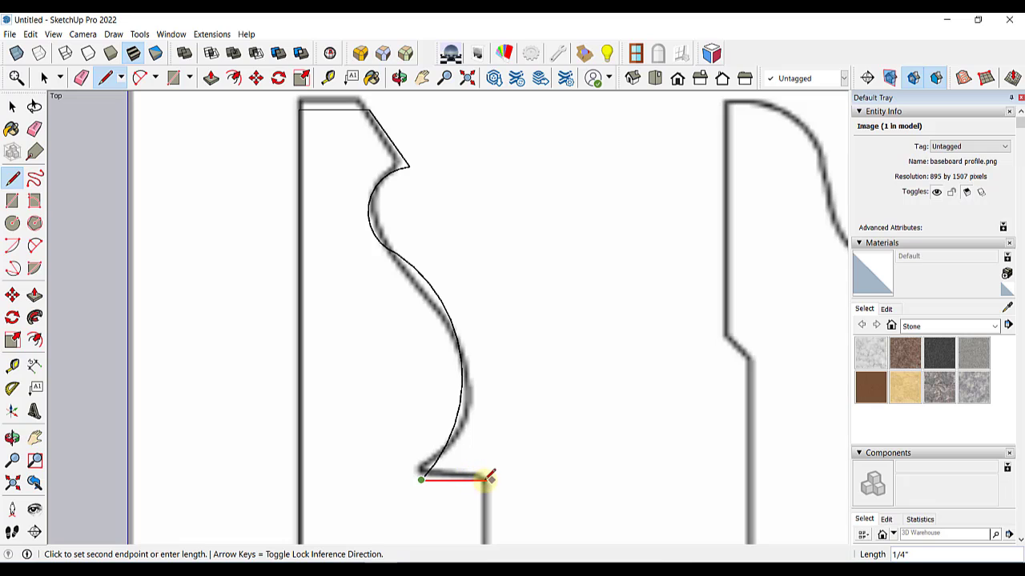
pyautogui.click(484, 479)
pyautogui.scroll(-3, 486, 480)
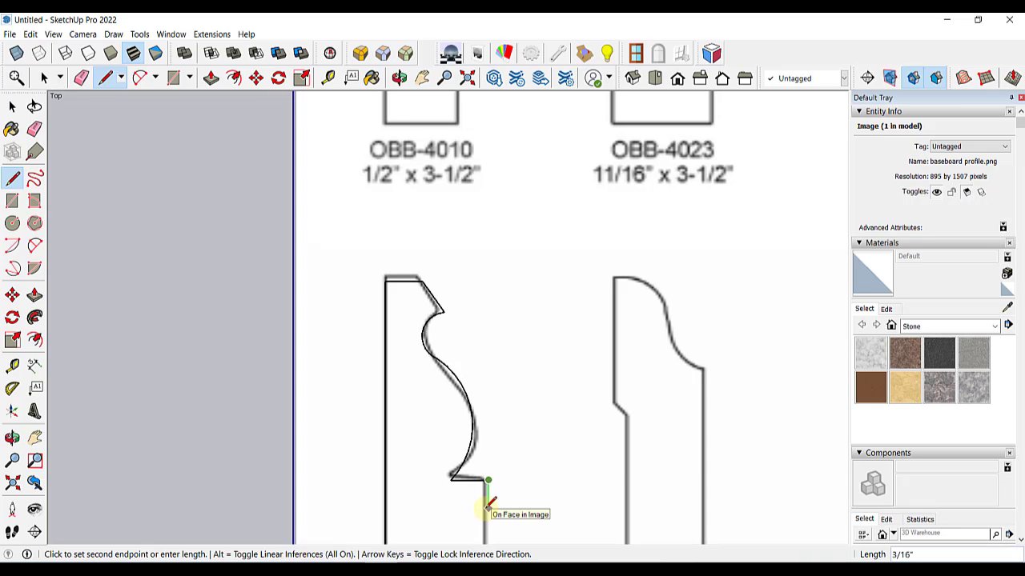
pyautogui.moveTo(487, 507)
pyautogui.keyDown('shift'); pyautogui.mouseDown(button='middle')
pyautogui.moveTo(494, 320)
pyautogui.moveTo(478, 133)
pyautogui.mouseUp(button='middle'); pyautogui.keyUp('shift')
pyautogui.scroll(-3, 484, 136)
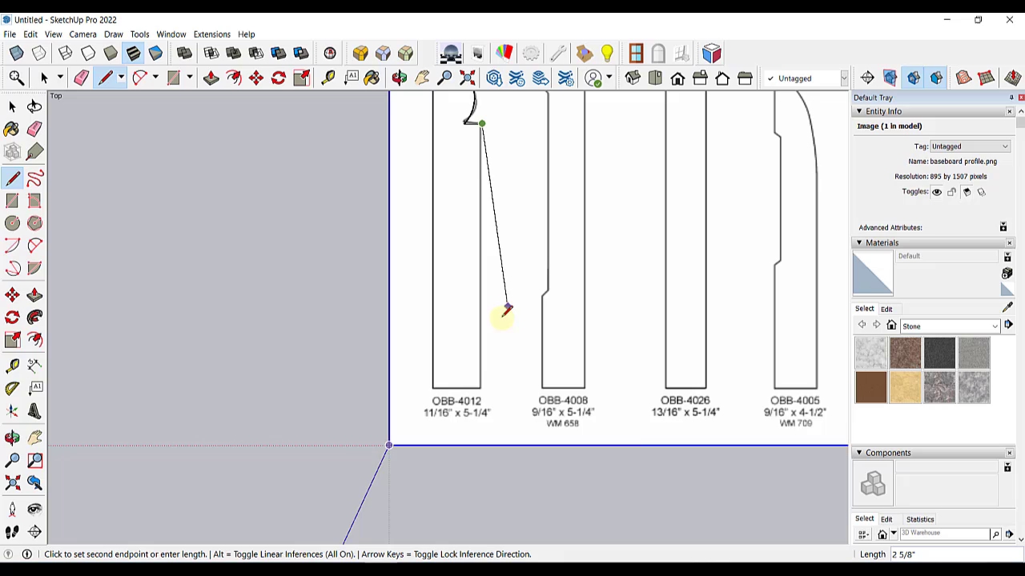
pyautogui.scroll(2, 481, 391)
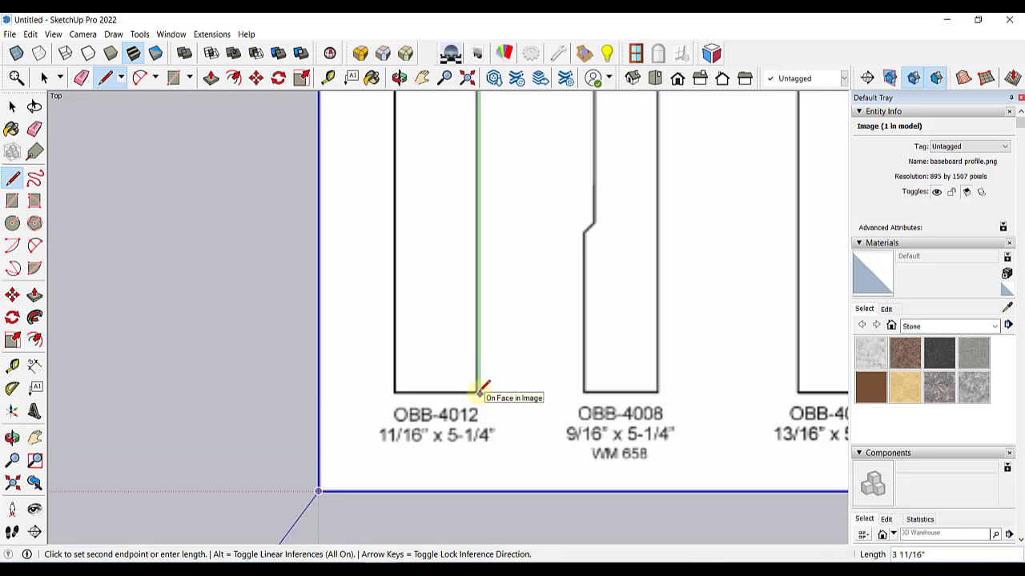
pyautogui.click(478, 393)
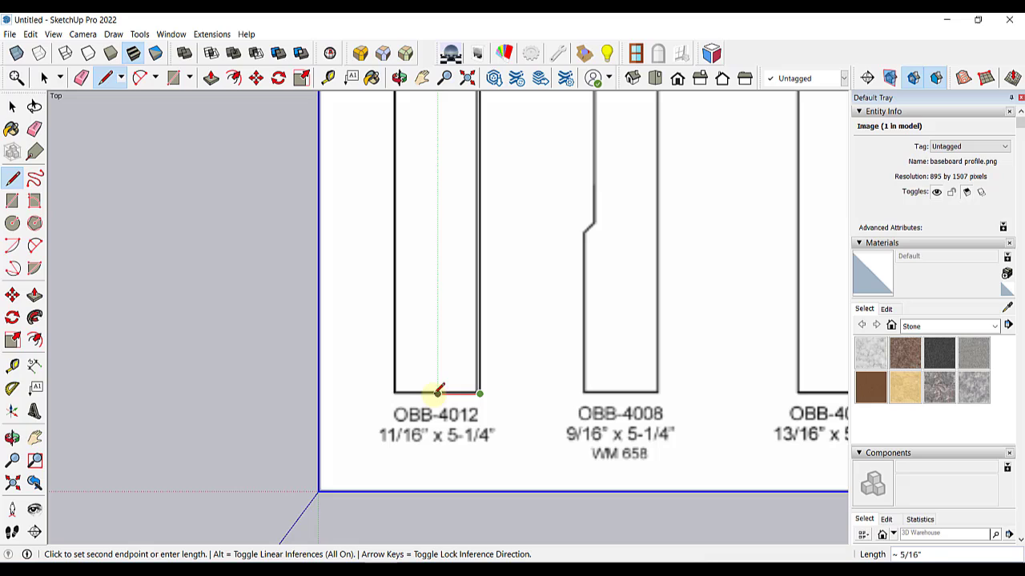
pyautogui.click(397, 391)
pyautogui.scroll(-2, 396, 392)
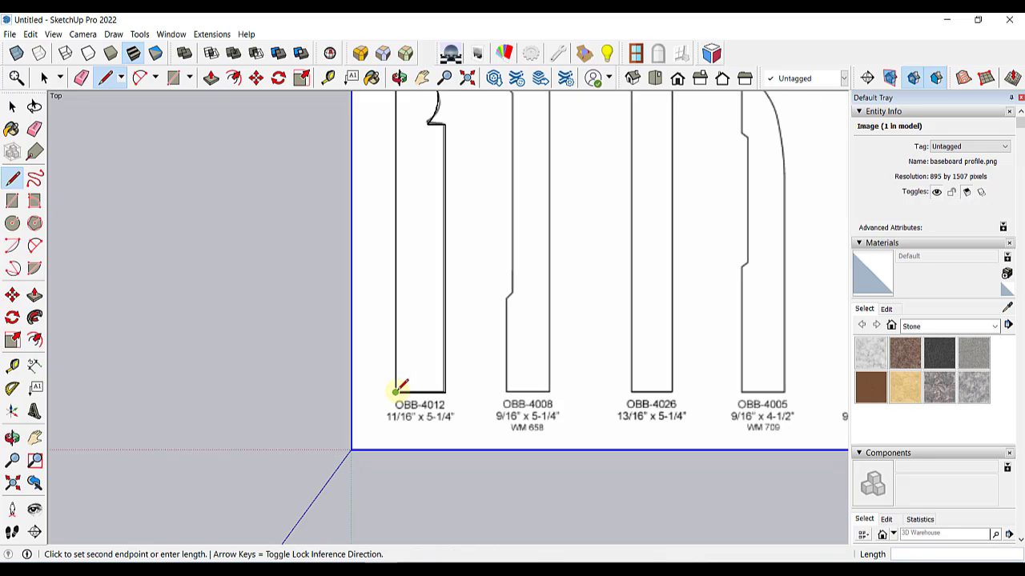
# - Move the reference image to the right along the red axis, clear of the outline
pyautogui.press('space')
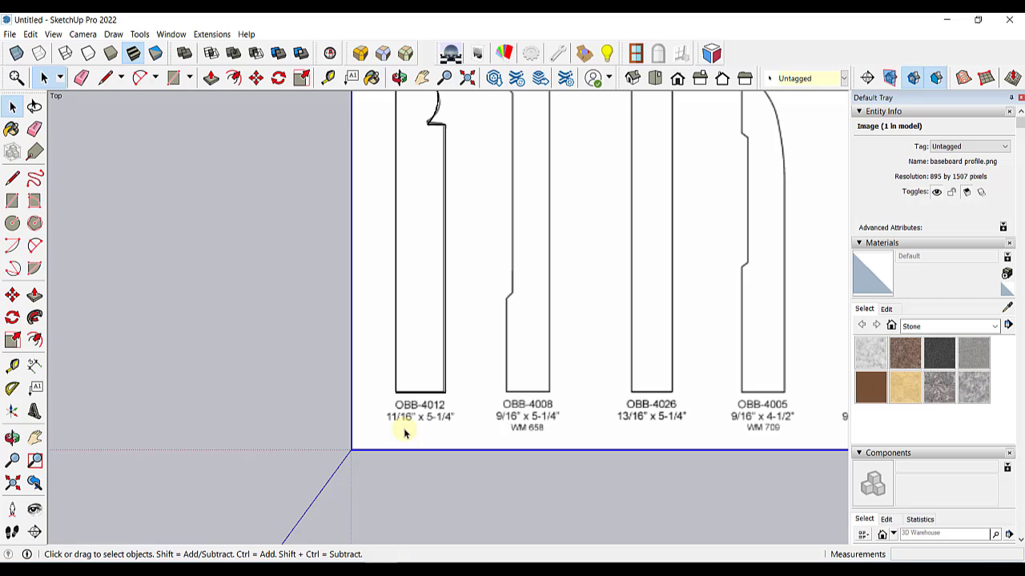
pyautogui.press('m')
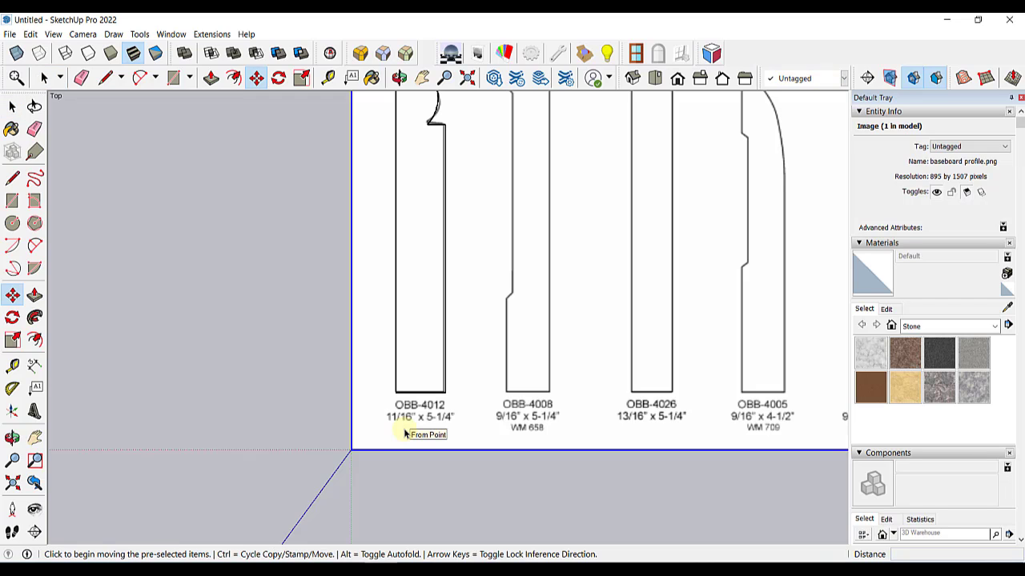
pyautogui.click(350, 450)
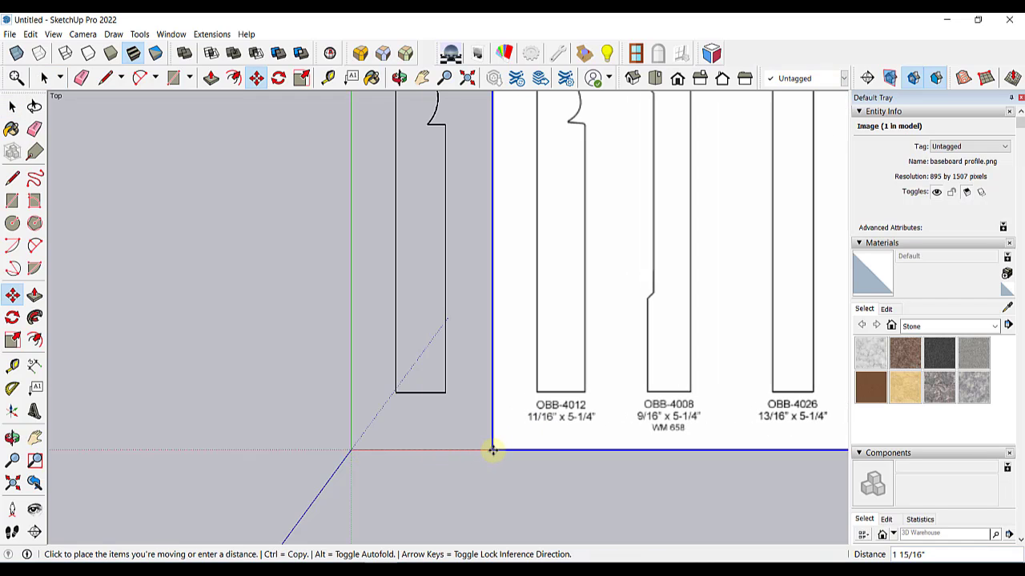
pyautogui.click(493, 450)
pyautogui.keyDown('shift'); pyautogui.moveTo(464, 357); pyautogui.dragTo(465, 439, button='middle'); pyautogui.keyUp('shift')
pyautogui.press('space')
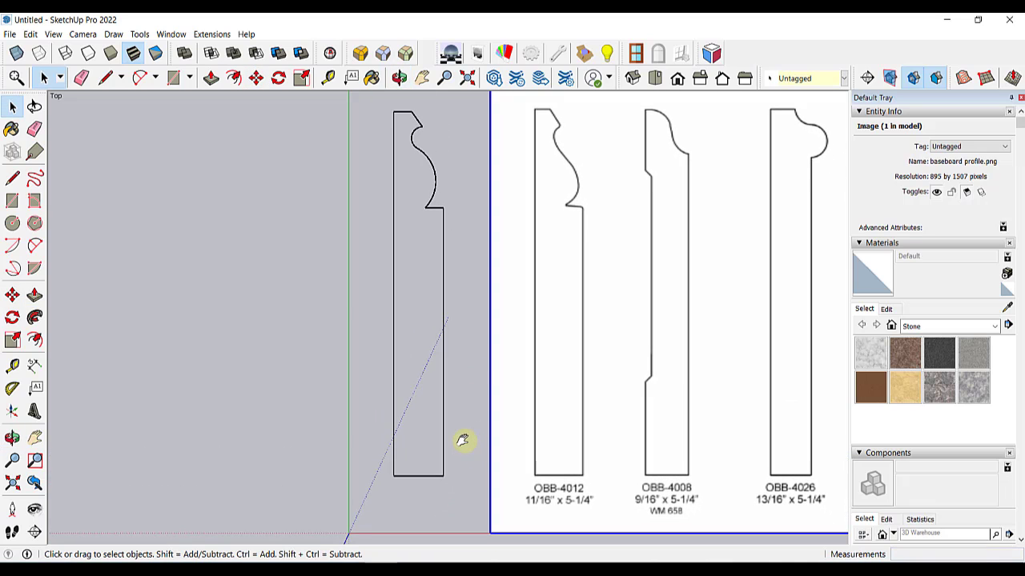
# - Draw a closing line at the outline's lower-left corner so it fills as a face
pyautogui.scroll(3, 422, 493)
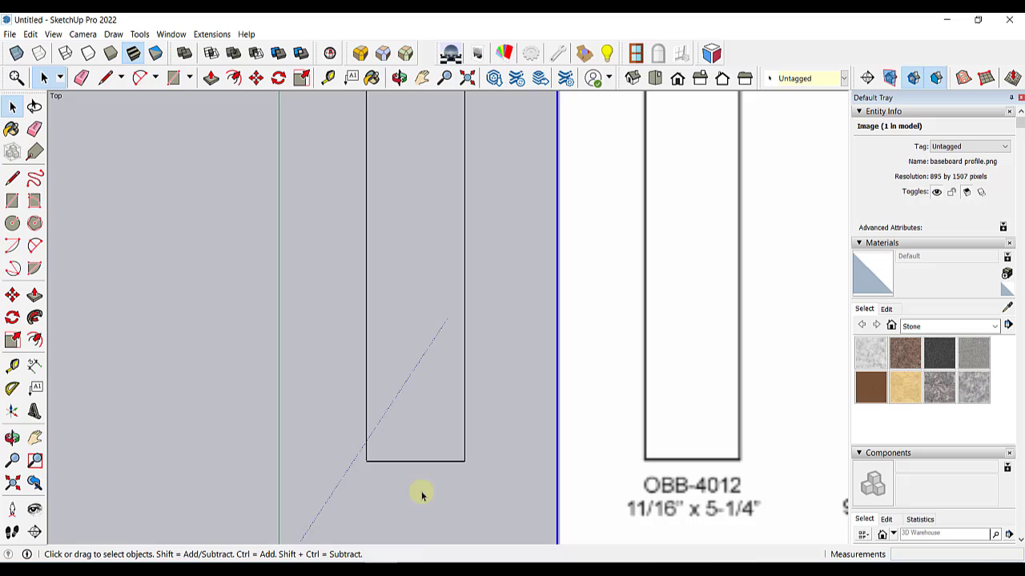
pyautogui.scroll(4, 422, 492)
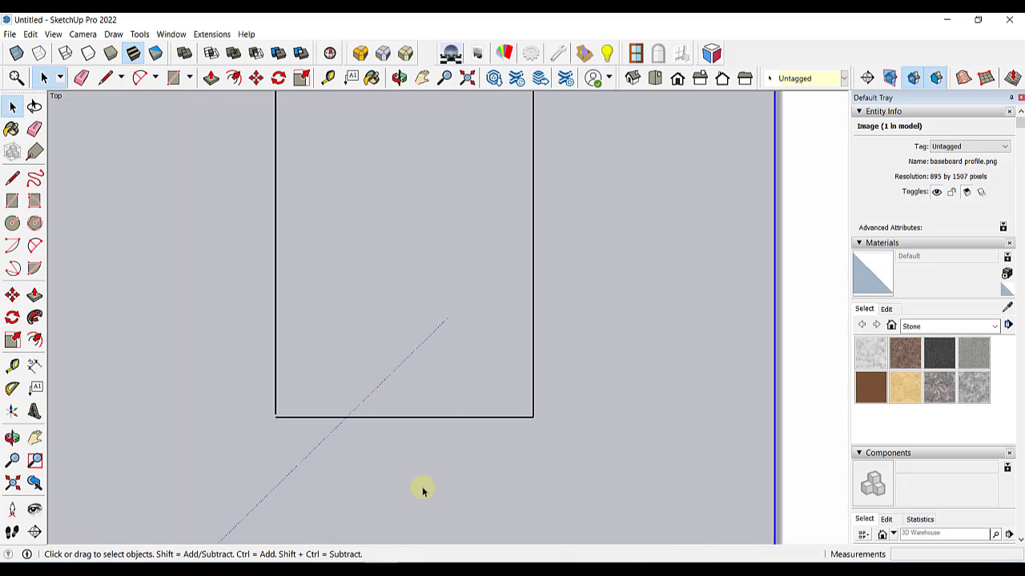
pyautogui.scroll(1, 422, 492)
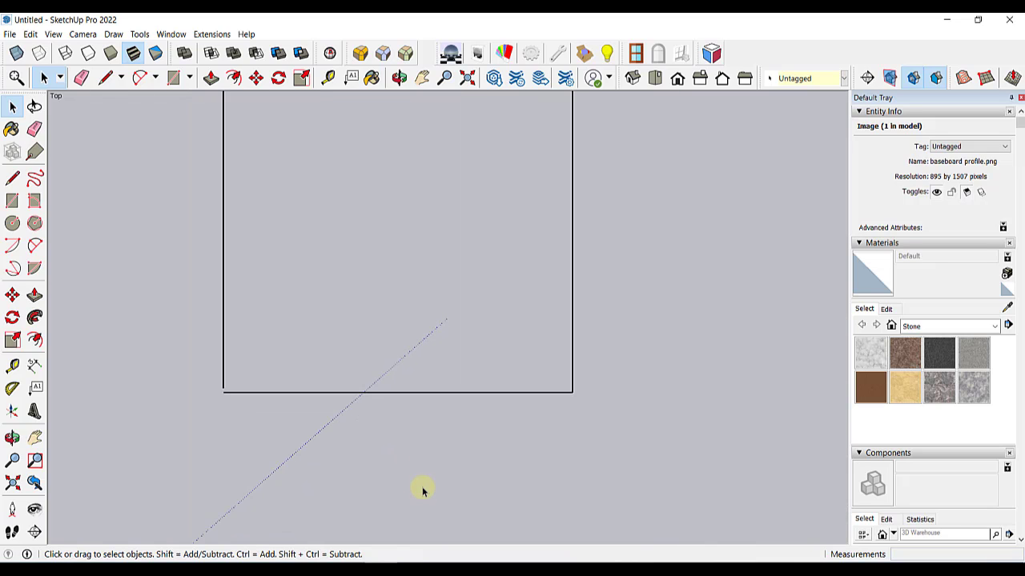
pyautogui.scroll(1, 201, 384)
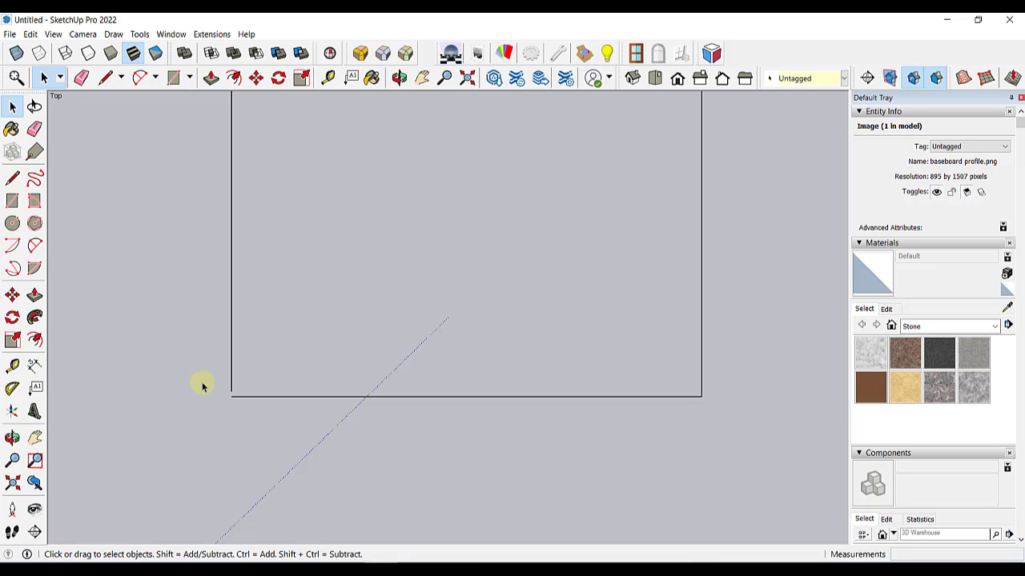
pyautogui.press('l')
pyautogui.click(234, 400)
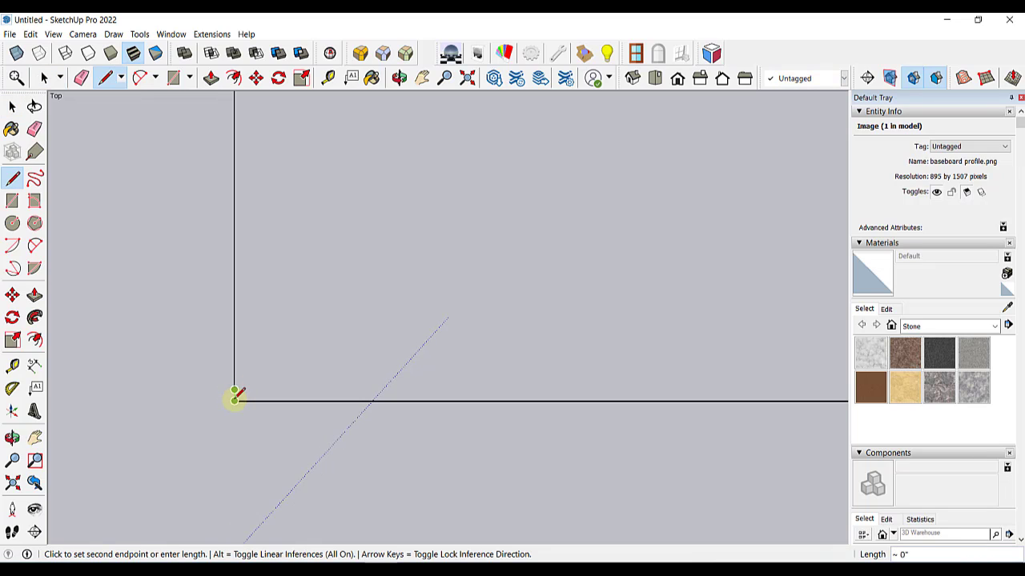
pyautogui.click(234, 400)
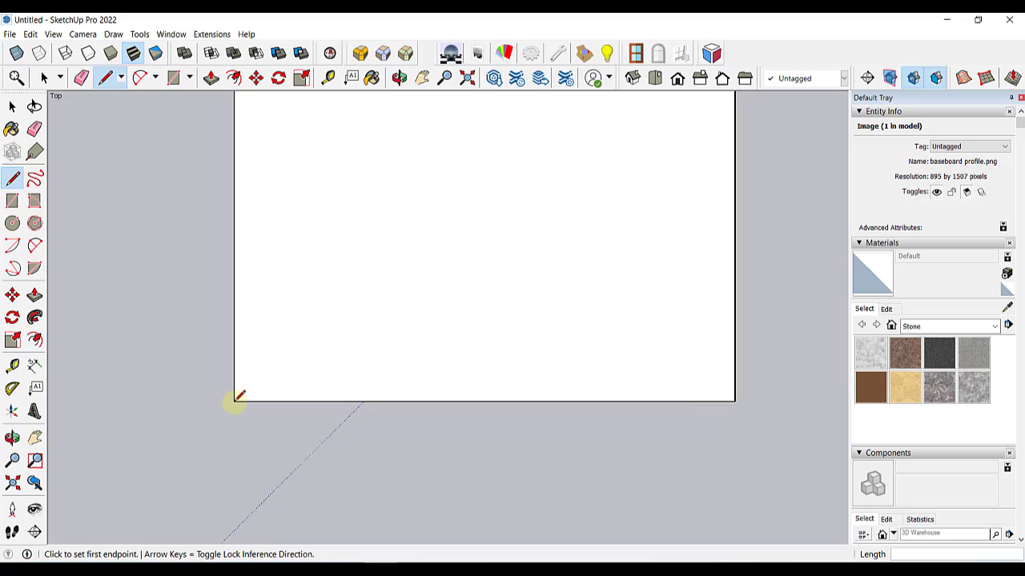
pyautogui.scroll(-4, 240, 400)
pyautogui.press('space')
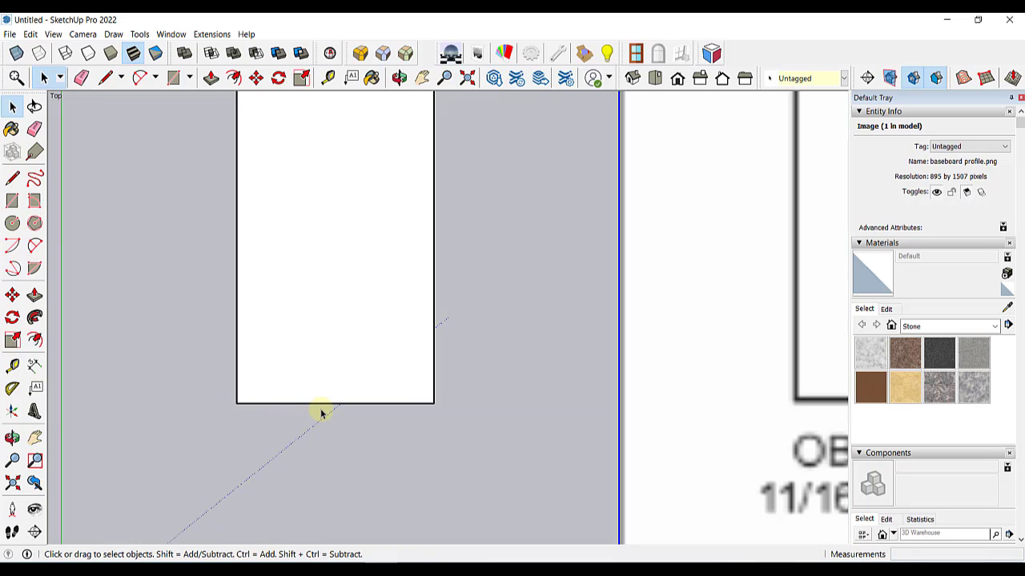
pyautogui.scroll(-3, 320, 413)
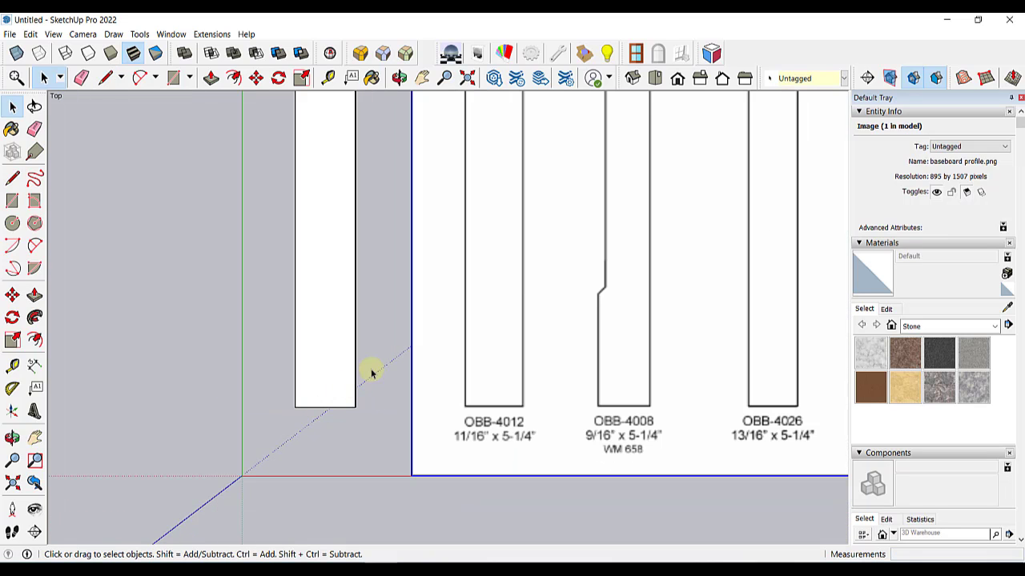
# - Select the traced OBB-4012 face with its 32 edges and make them a group
pyautogui.moveTo(365, 338); pyautogui.dragTo(378, 403, button='middle')
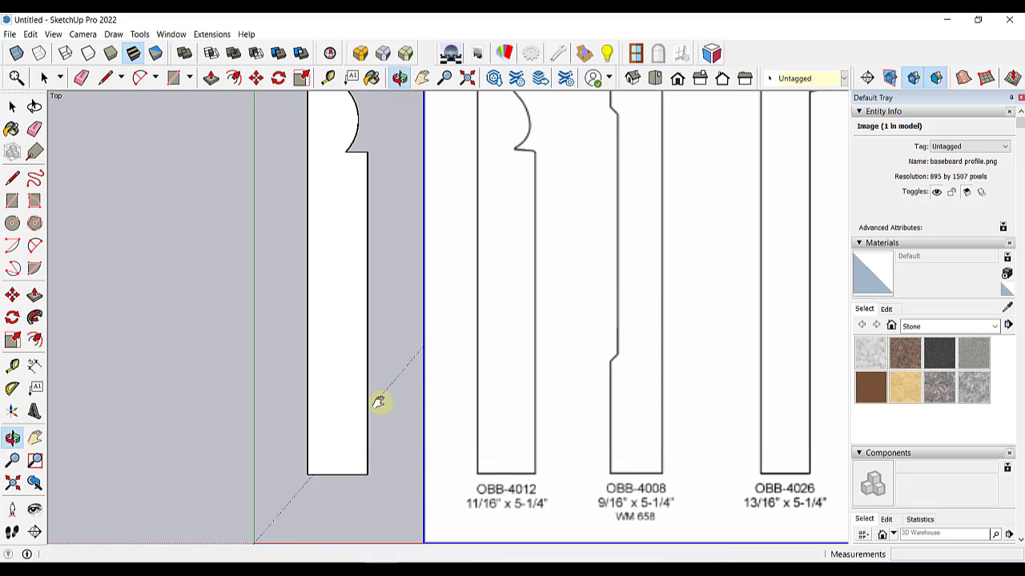
pyautogui.doubleClick(346, 348)
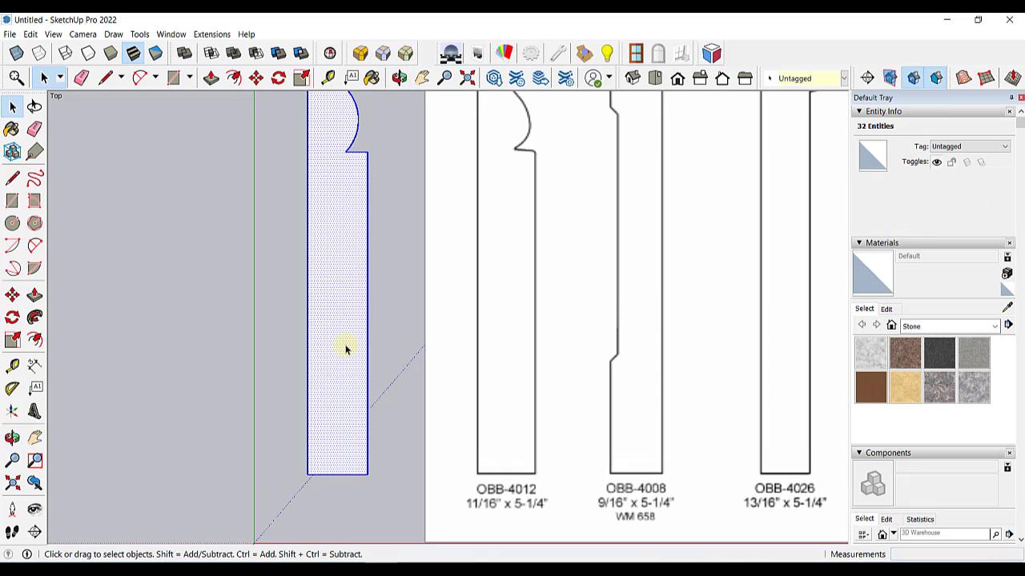
pyautogui.rightClick(346, 348)
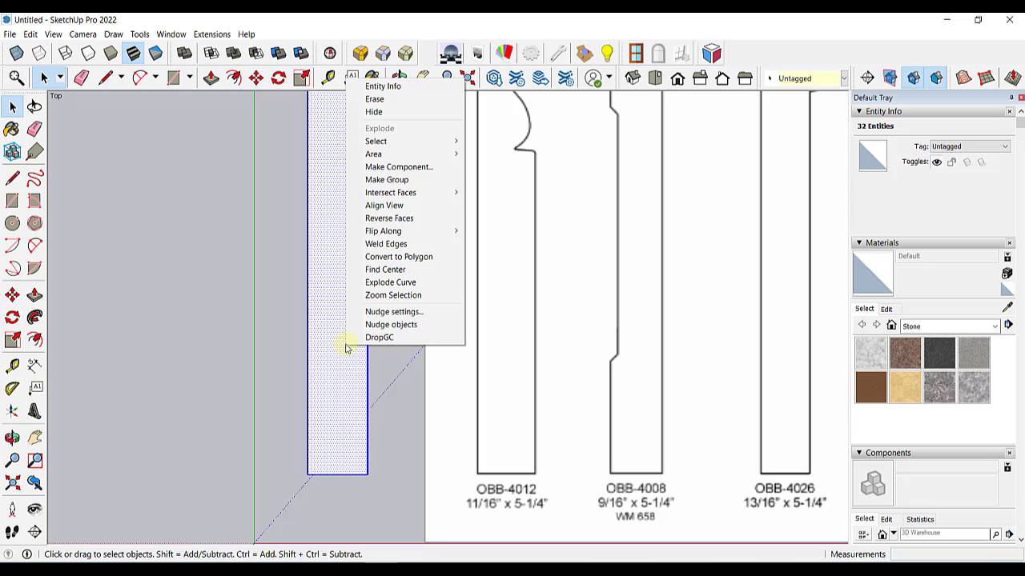
pyautogui.click(387, 180)
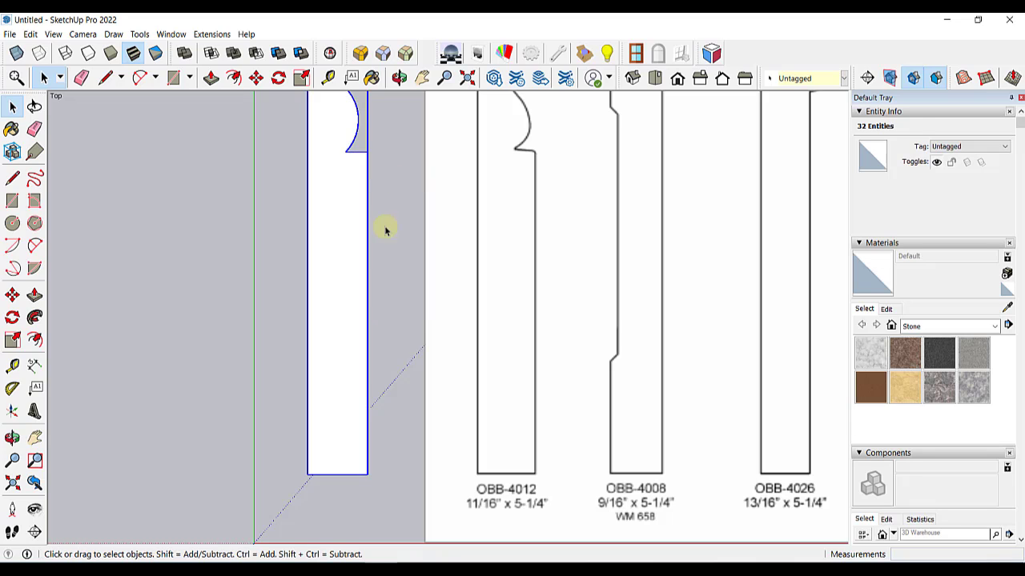
pyautogui.scroll(-3, 389, 228)
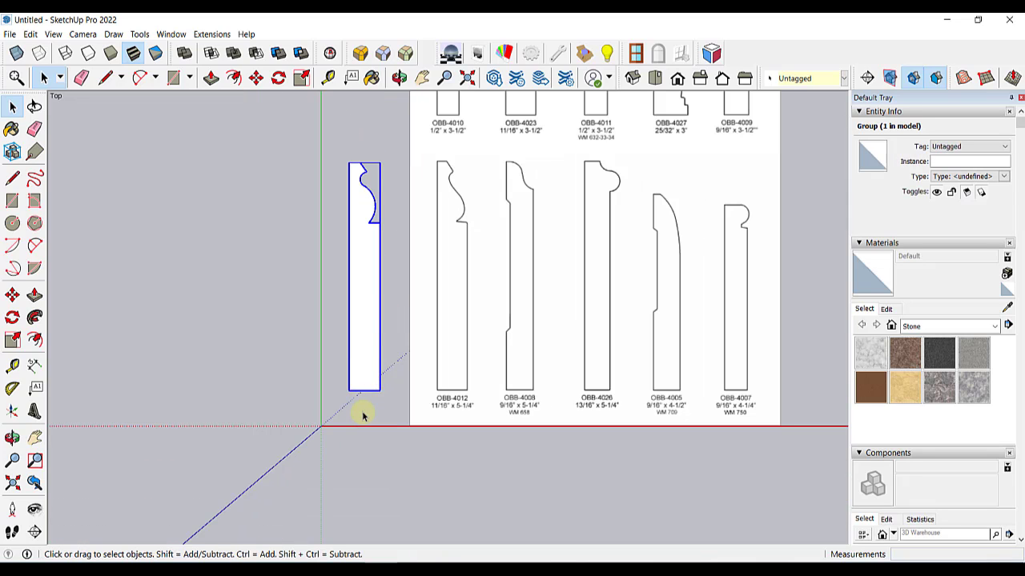